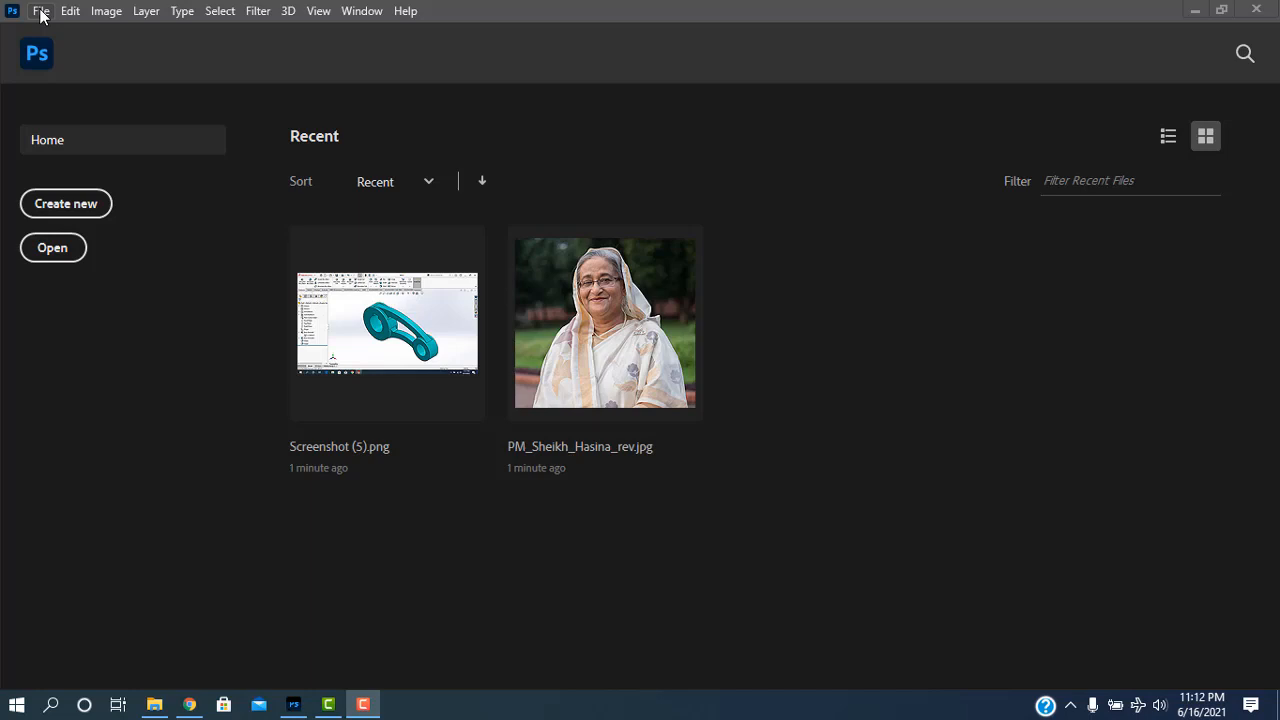
Start a new document and name it Redesign Engineering
click(41, 12)
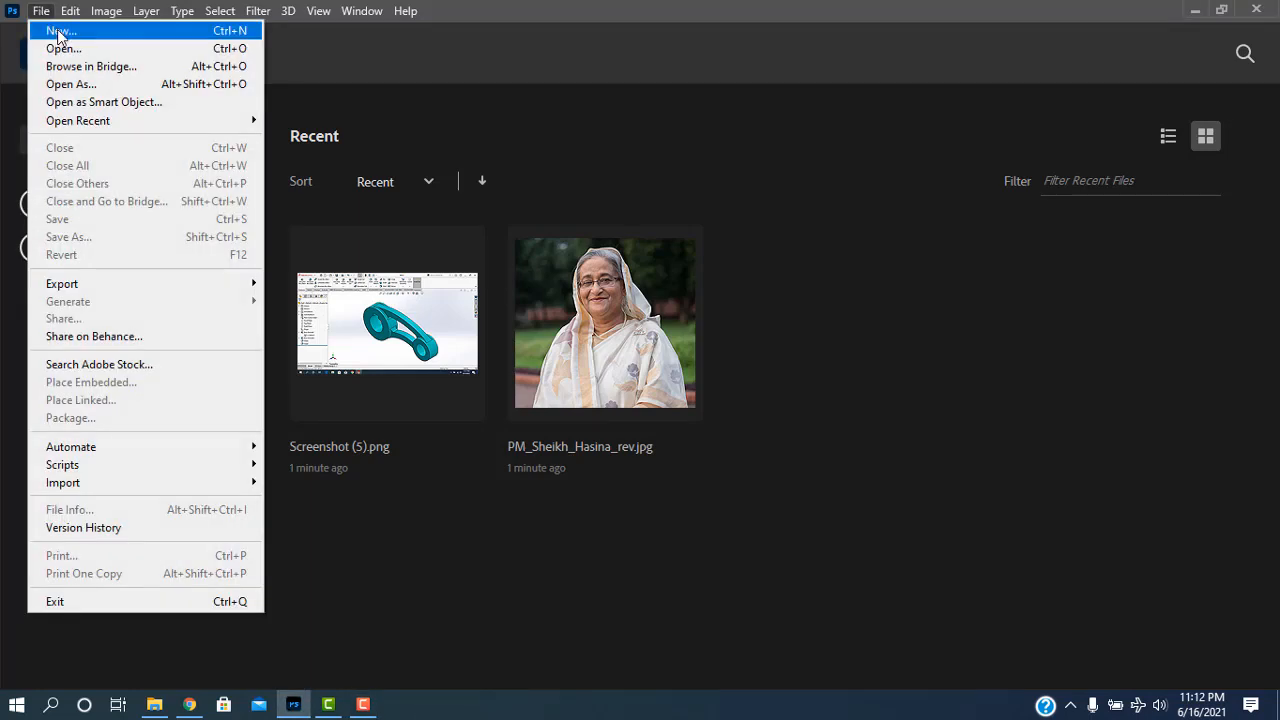
click(58, 33)
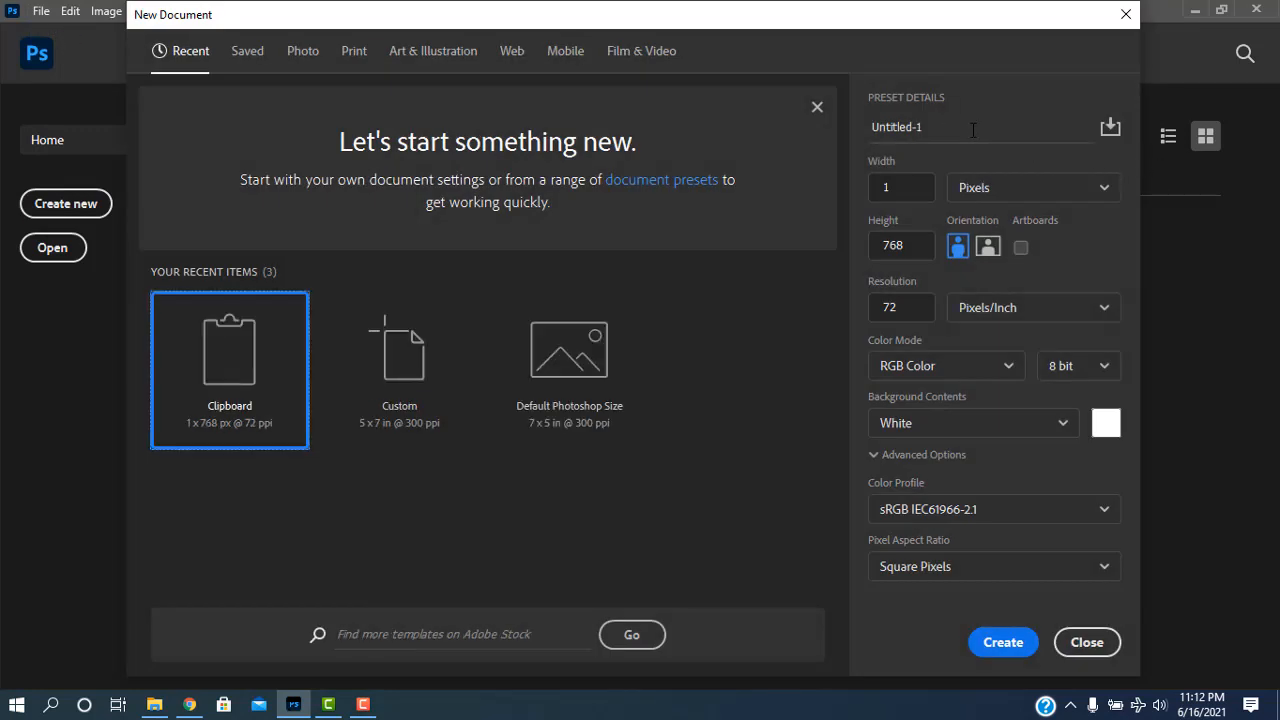
drag(973, 130, 893, 127)
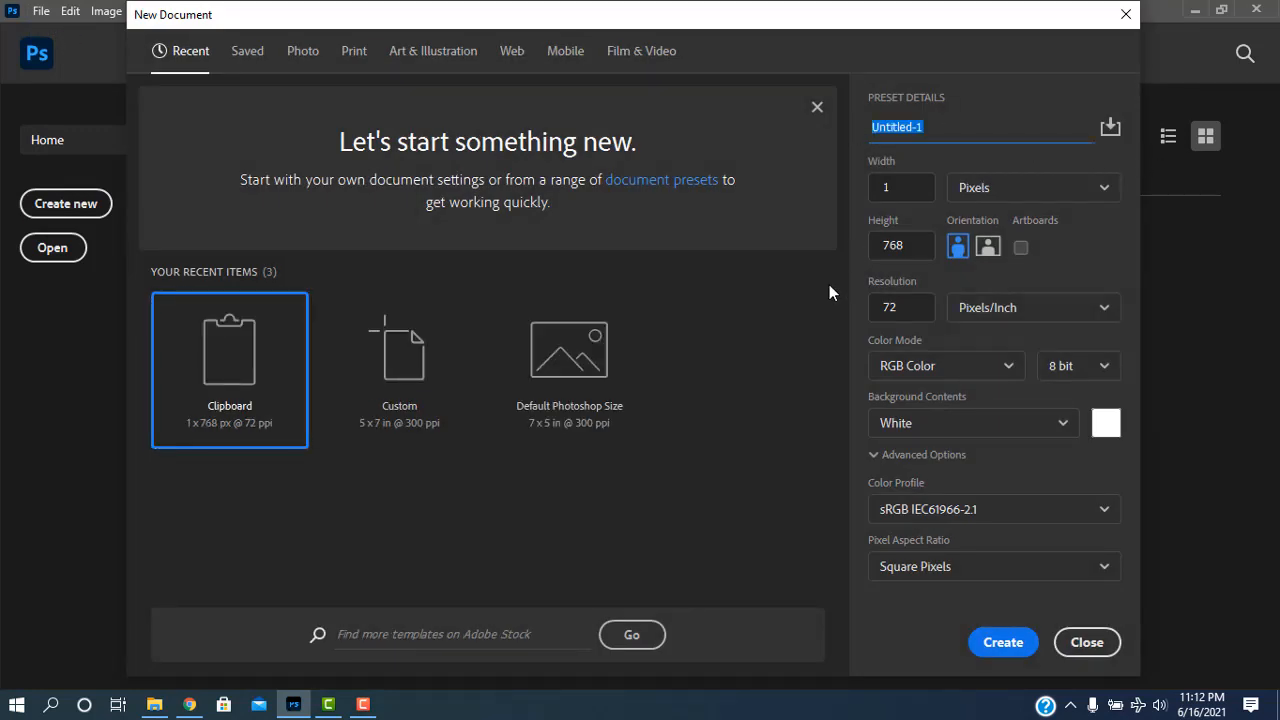
text(Redesign Engineering)
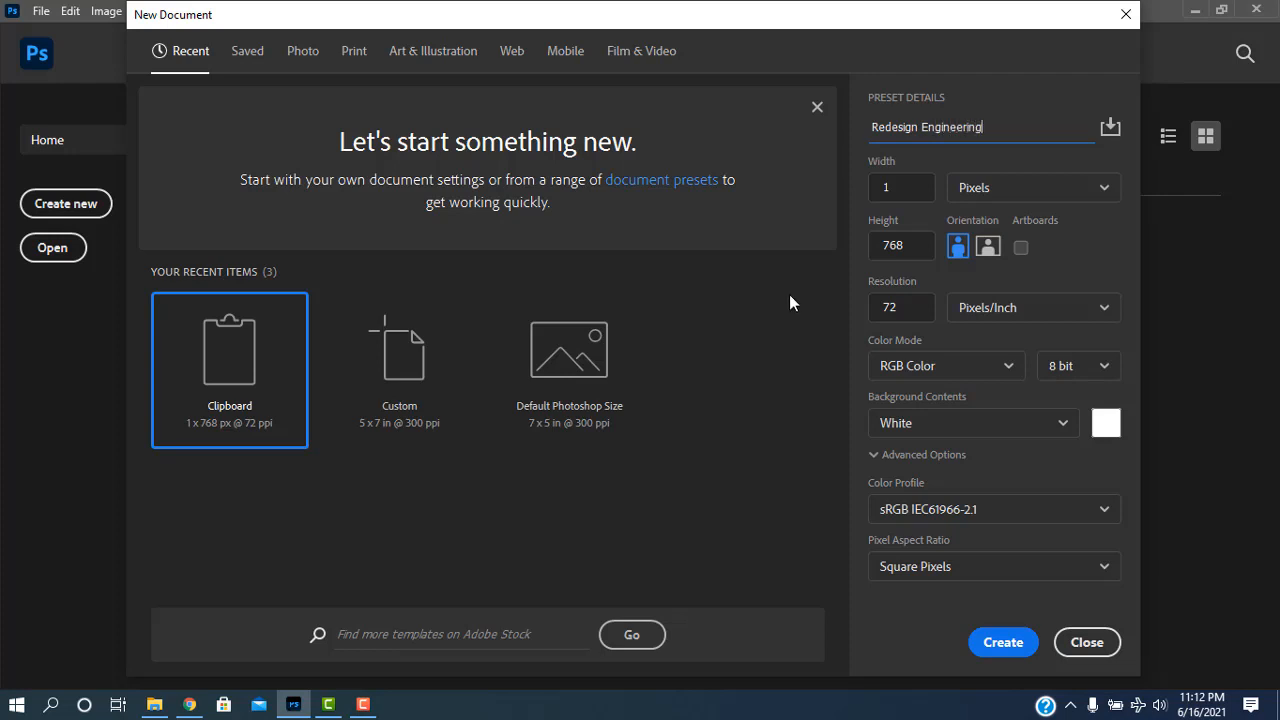
Enter 5 for the document width and 7 for the height, and switch the size unit to inches
click(922, 190)
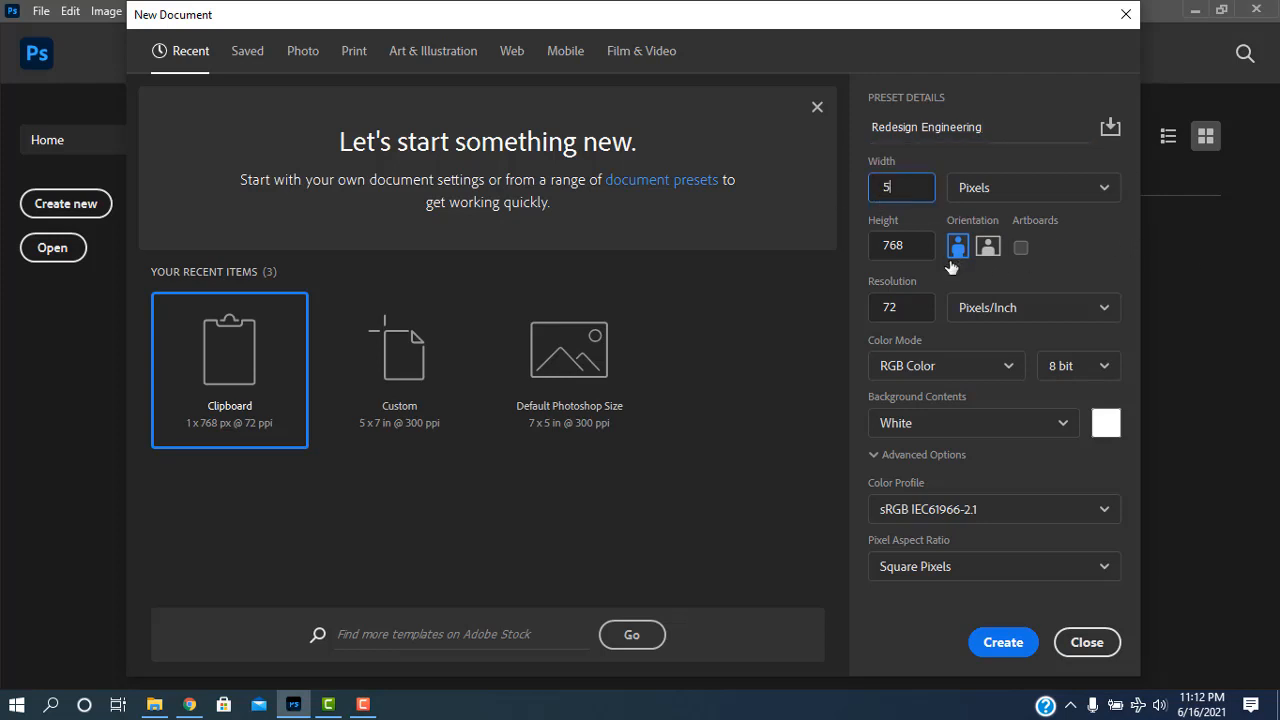
key(Tab)
text(7)
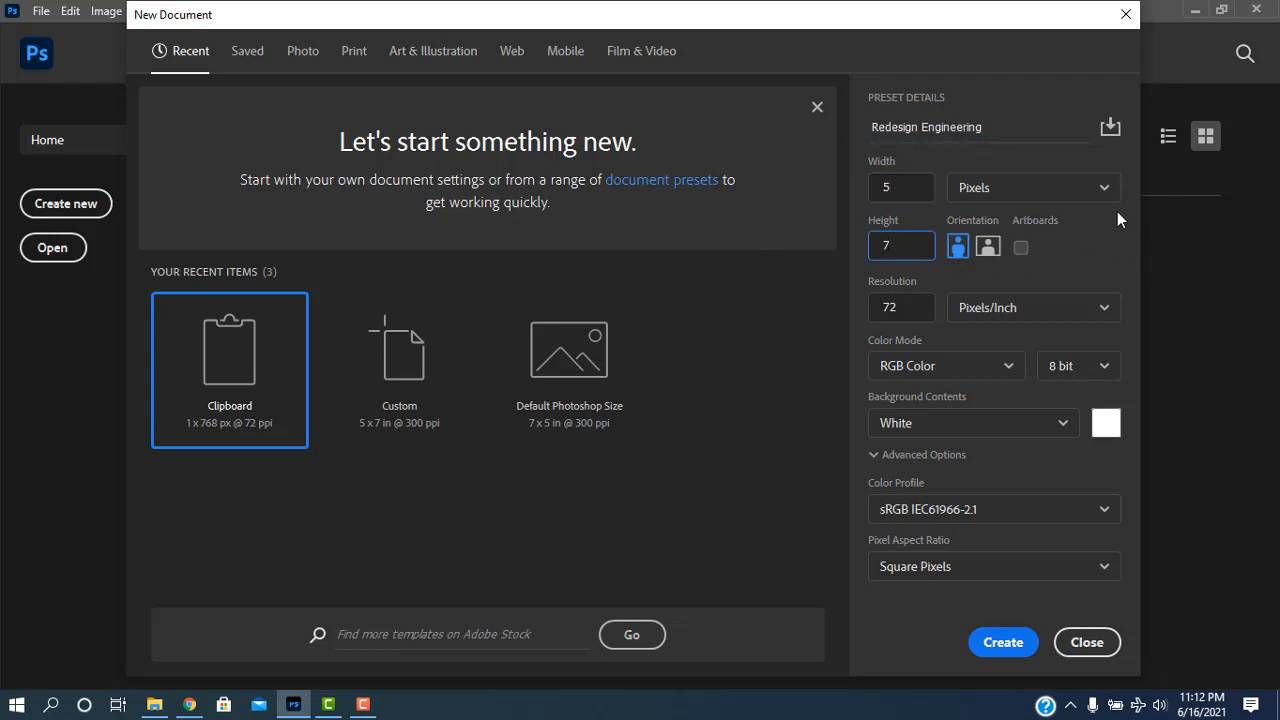
click(1085, 190)
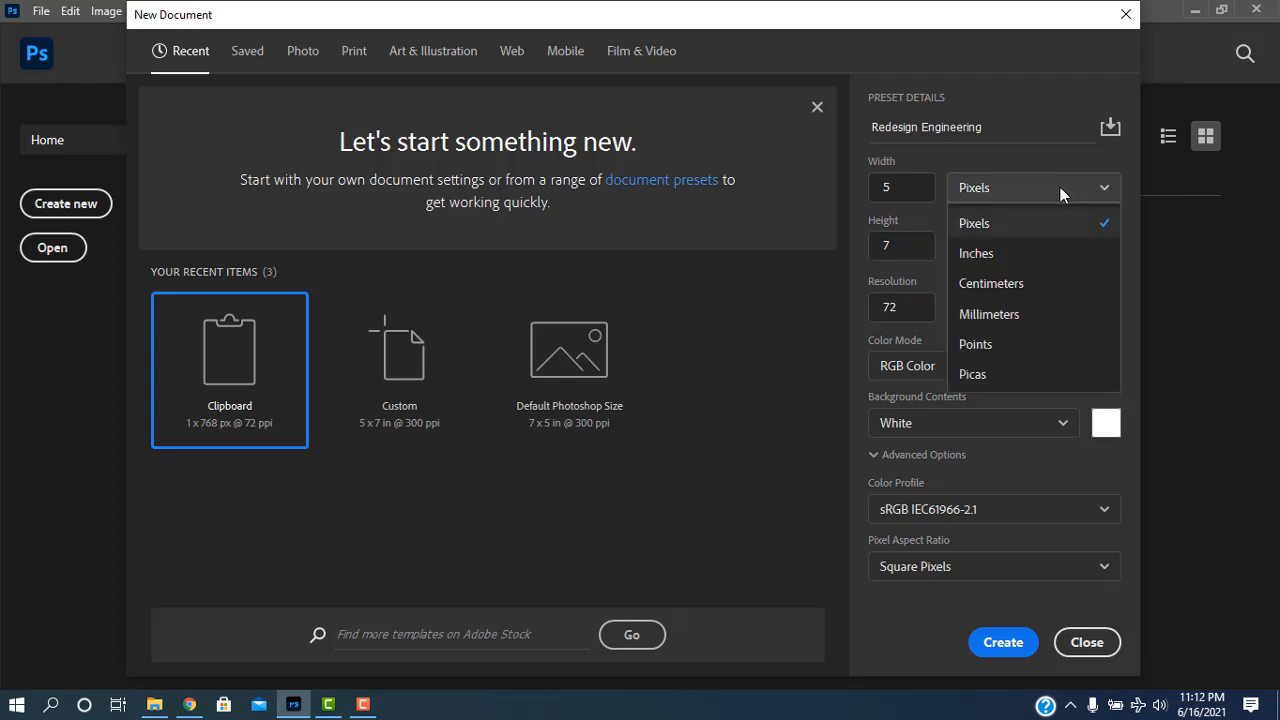
click(987, 262)
Set the page to 5 inches wide and 7 inches high in portrait orientation, and create the document
double_click(925, 187)
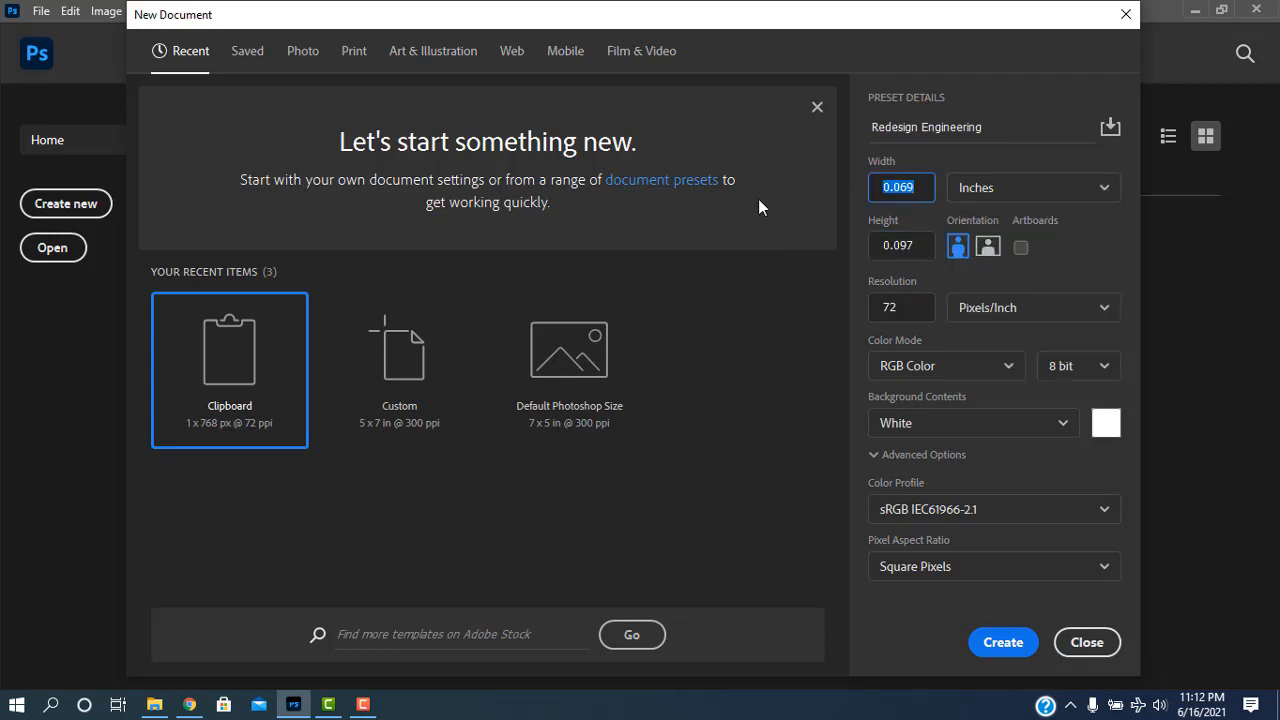
text(5)
drag(874, 243, 840, 241)
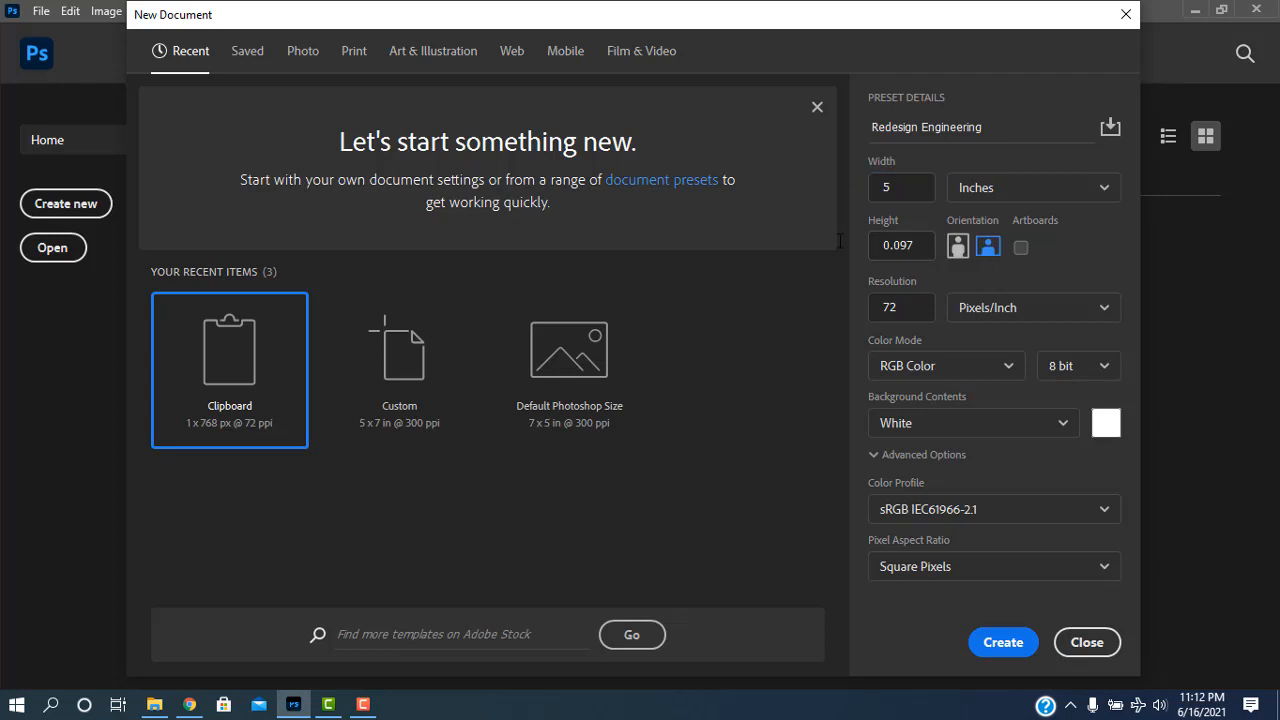
click(957, 246)
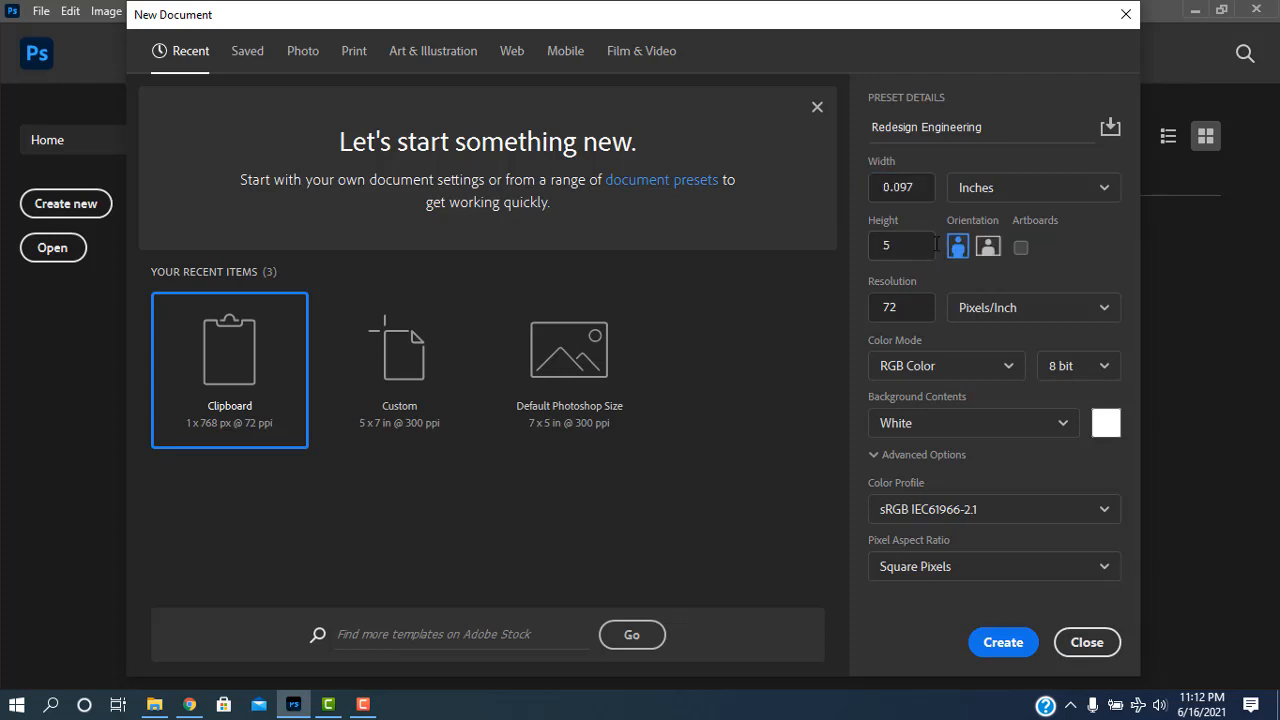
drag(874, 243, 887, 245)
drag(878, 187, 911, 195)
text(5)
key(Return)
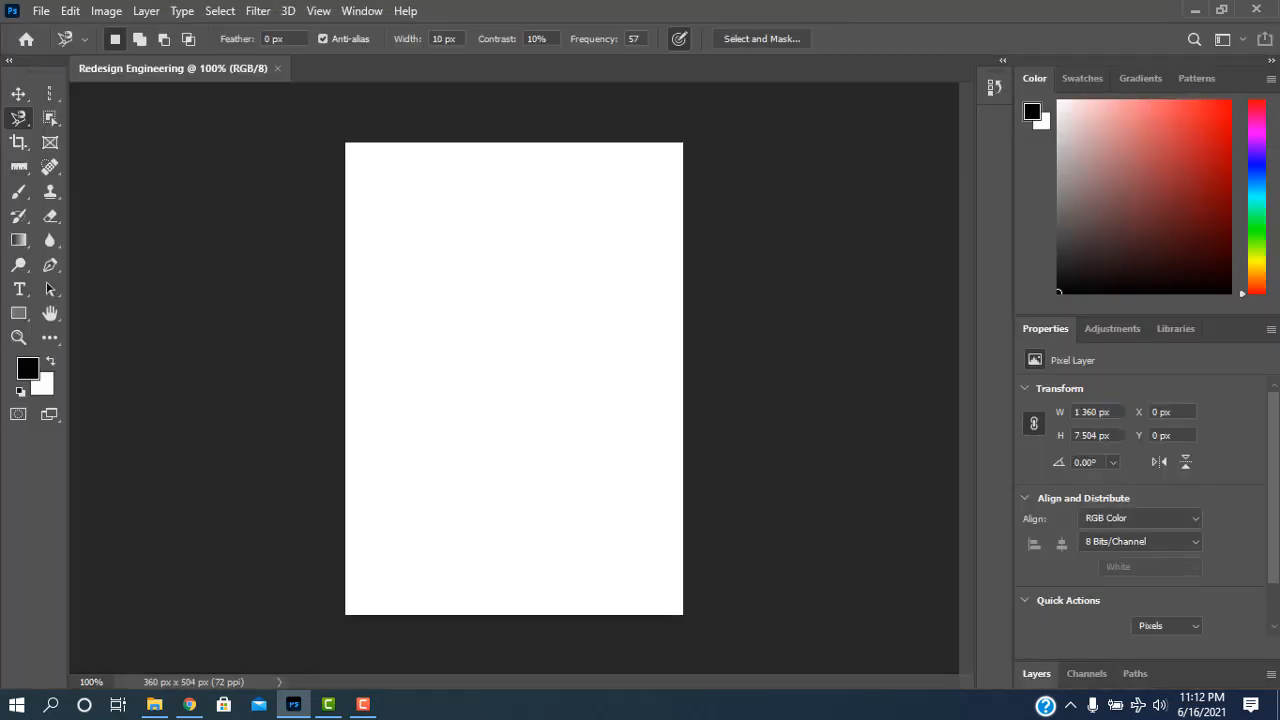
Open the image sush.jpg from the Celebrity folder
click(37, 12)
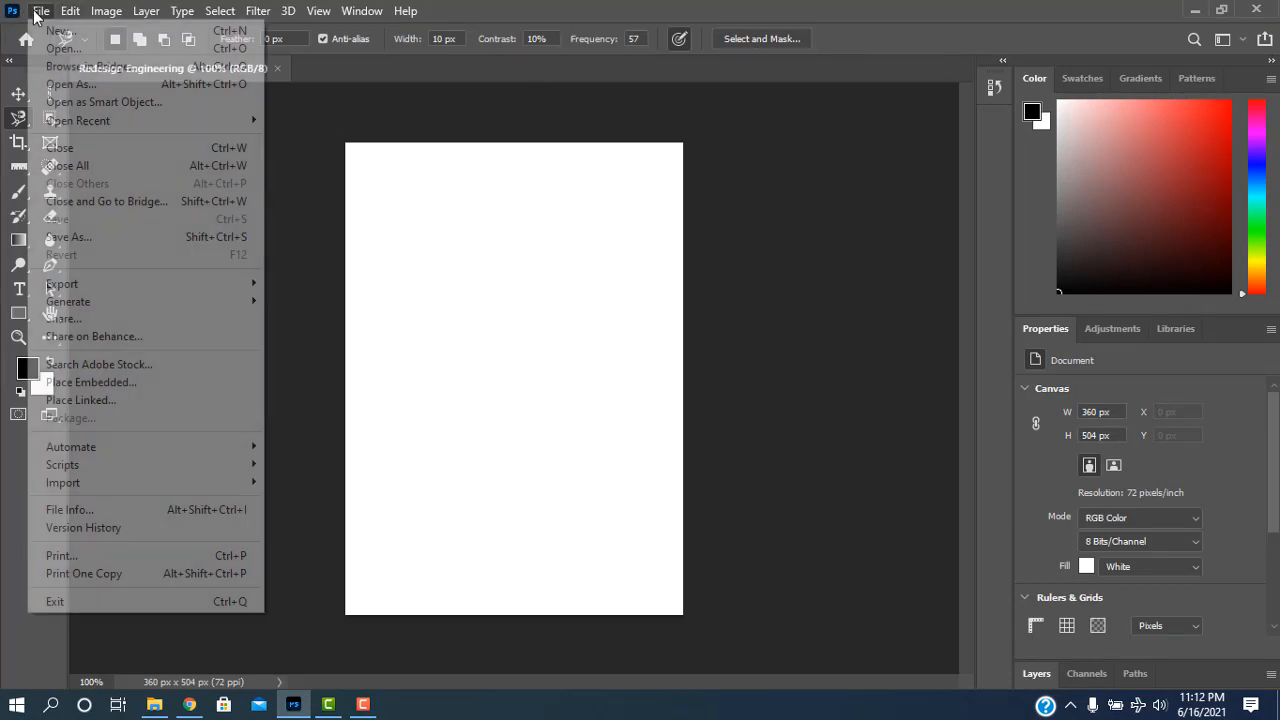
click(55, 48)
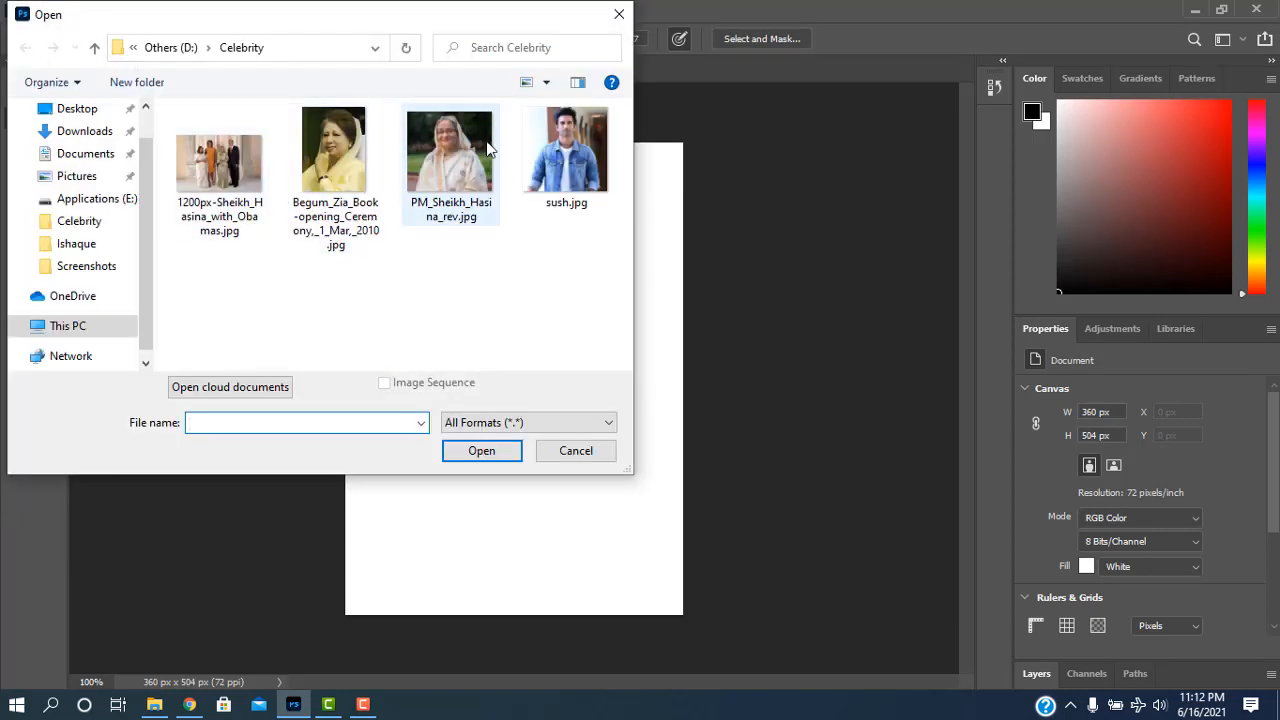
click(540, 155)
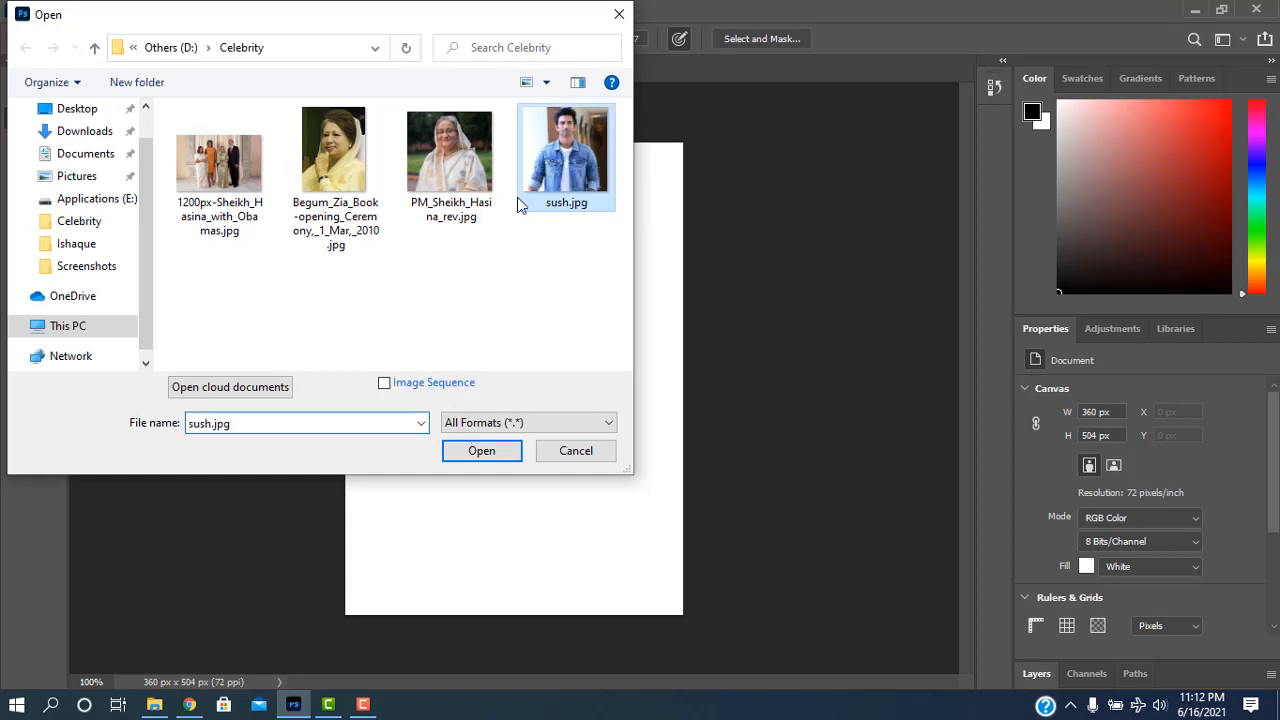
click(464, 452)
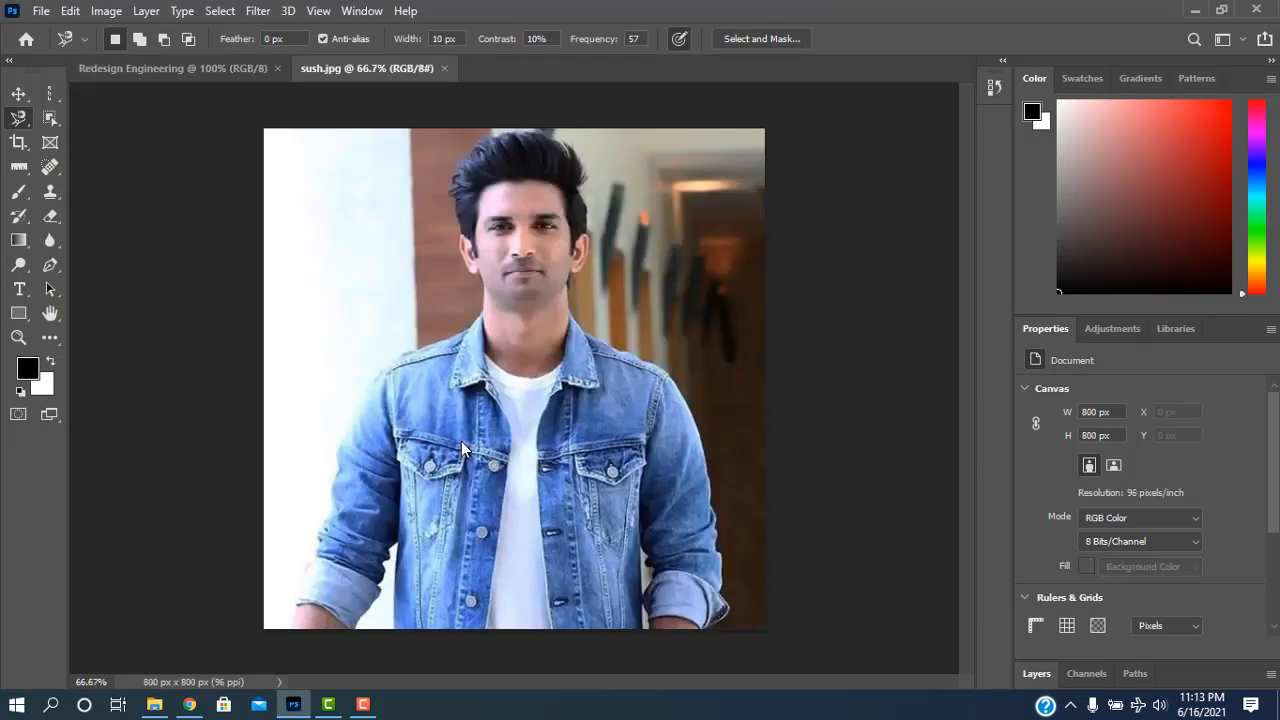
Switch from the Magnetic Lasso to the freehand Lasso Tool
right_click(18, 124)
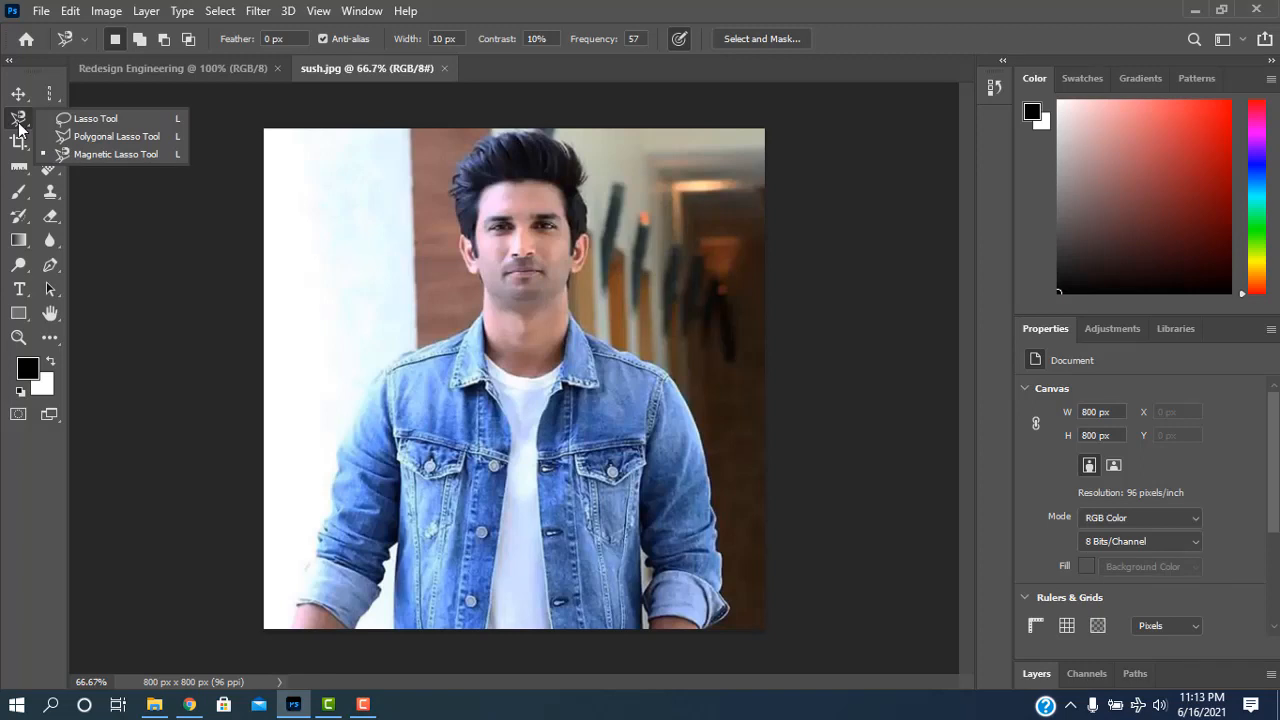
click(62, 119)
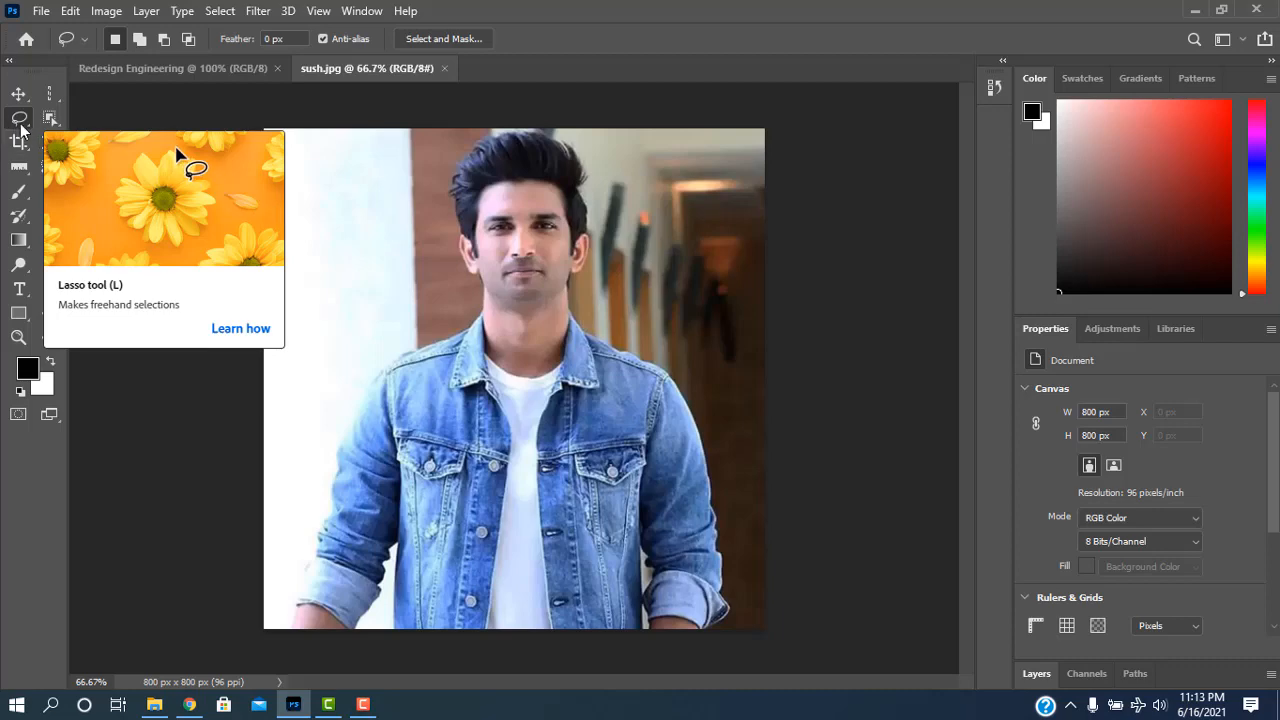
right_click(19, 119)
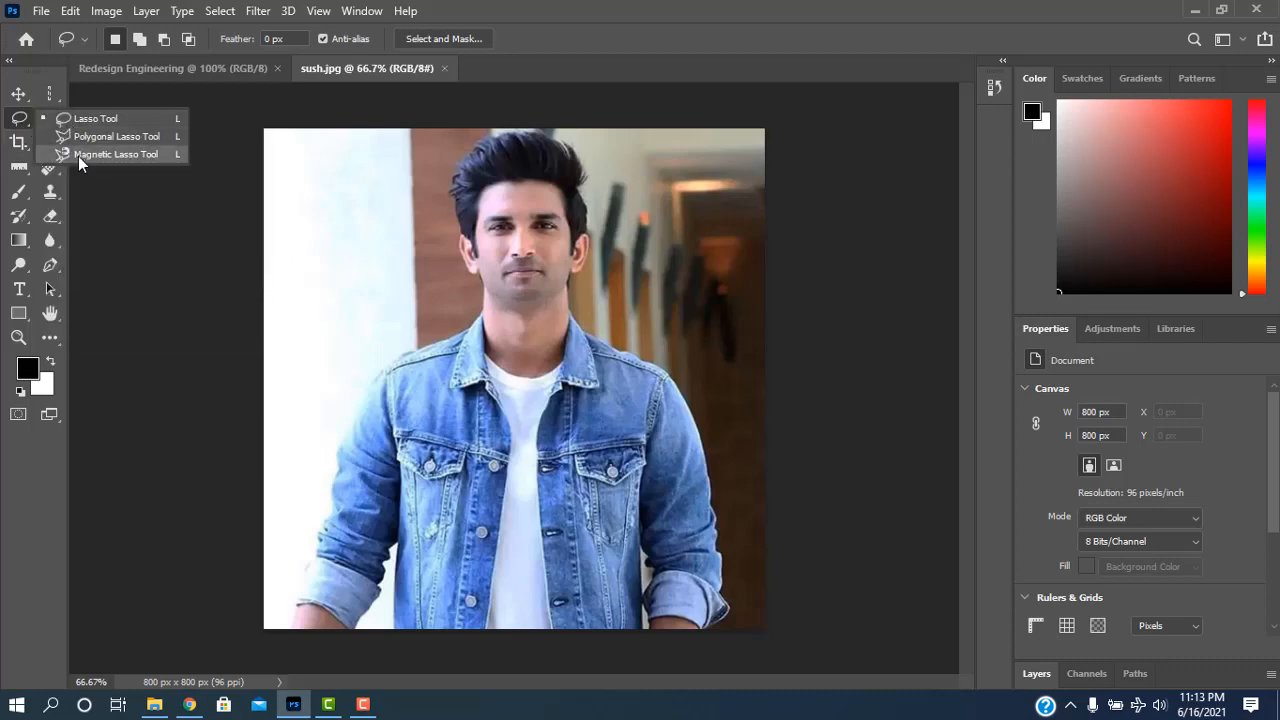
click(86, 121)
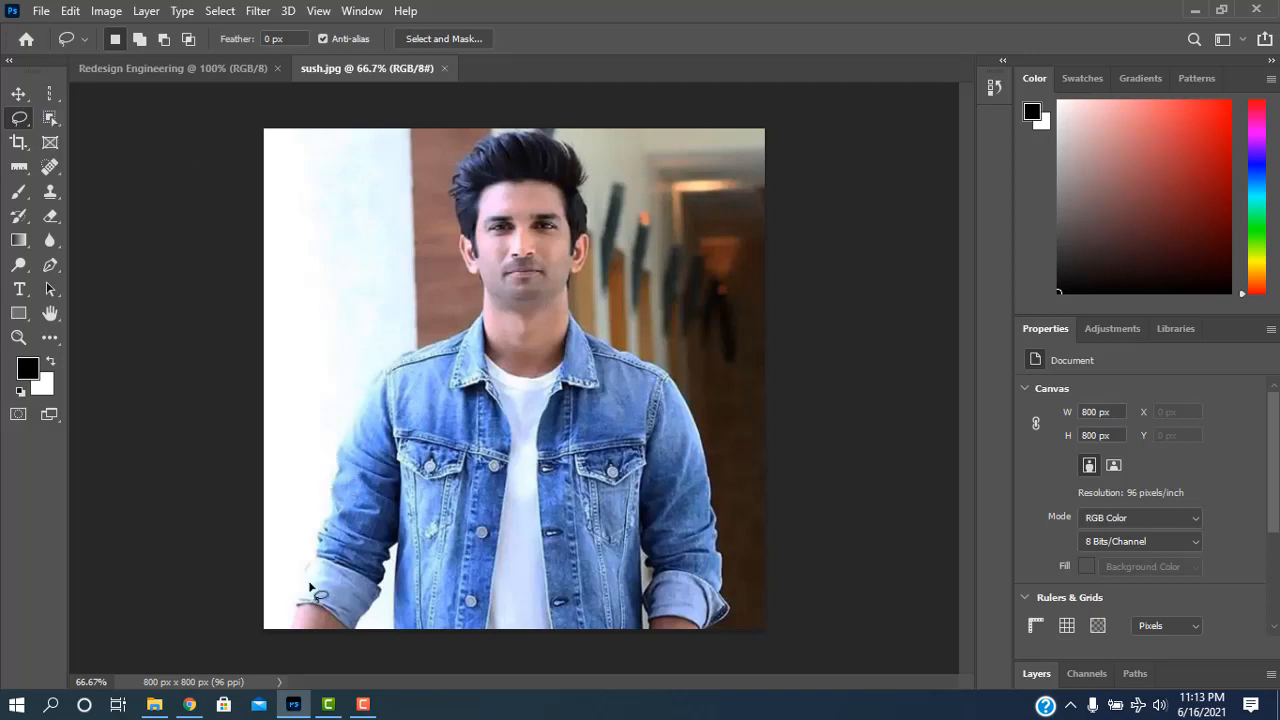
Try two freehand lasso selections on the denim jacket's shoulder, clearing each one
click(405, 430)
click(406, 428)
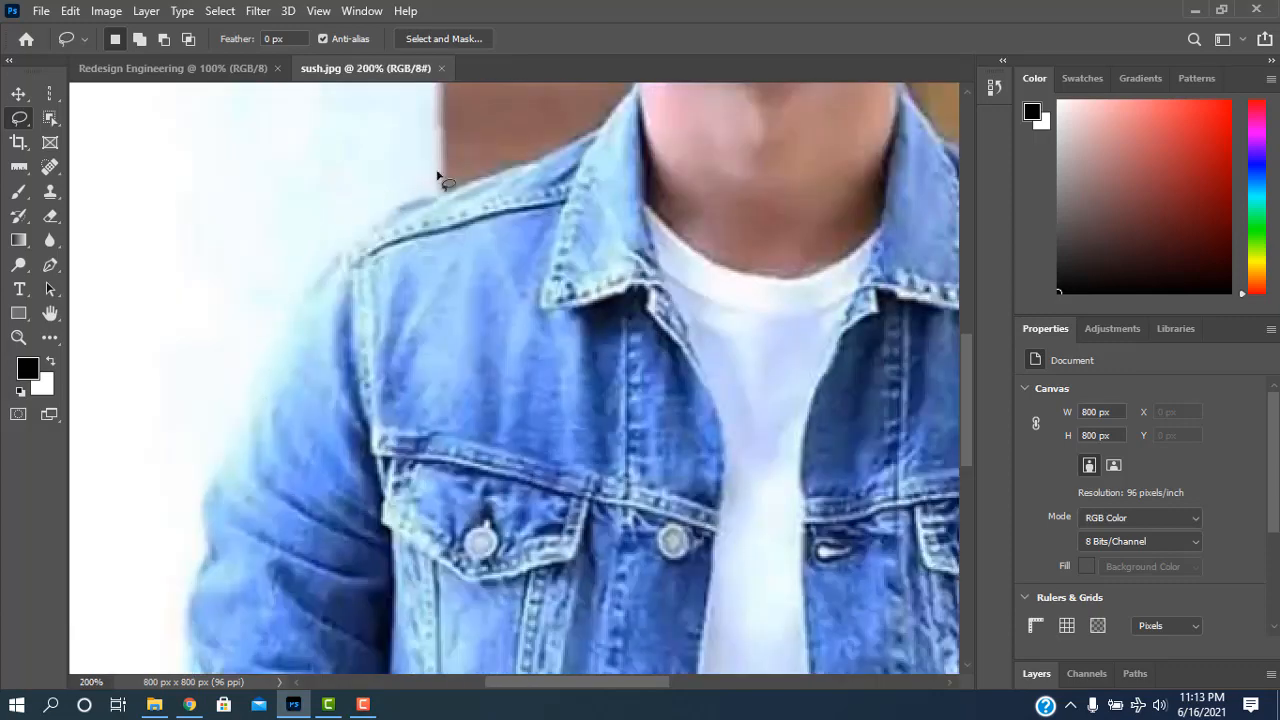
mouse_move(518, 150)
mouse_down()
mouse_move(593, 147)
mouse_move(589, 232)
mouse_move(570, 265)
mouse_move(476, 313)
mouse_move(427, 268)
mouse_move(506, 182)
mouse_move(491, 157)
mouse_move(528, 153)
mouse_up()
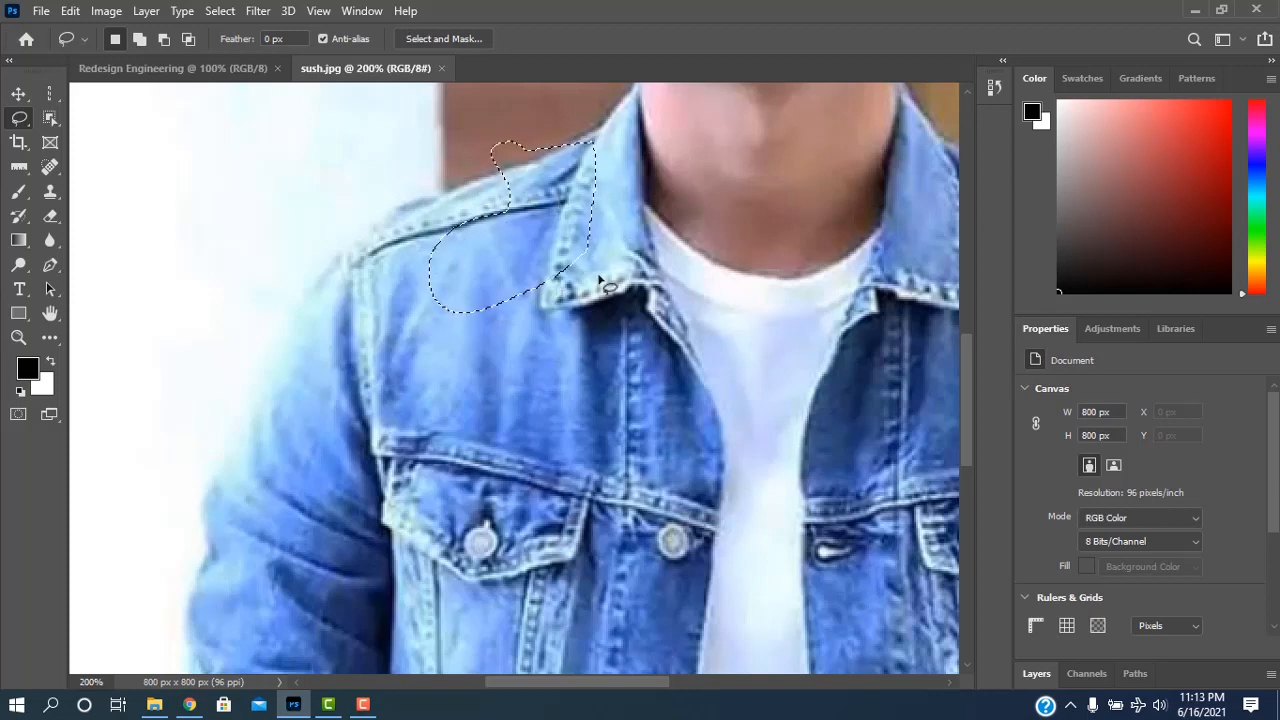
click(604, 334)
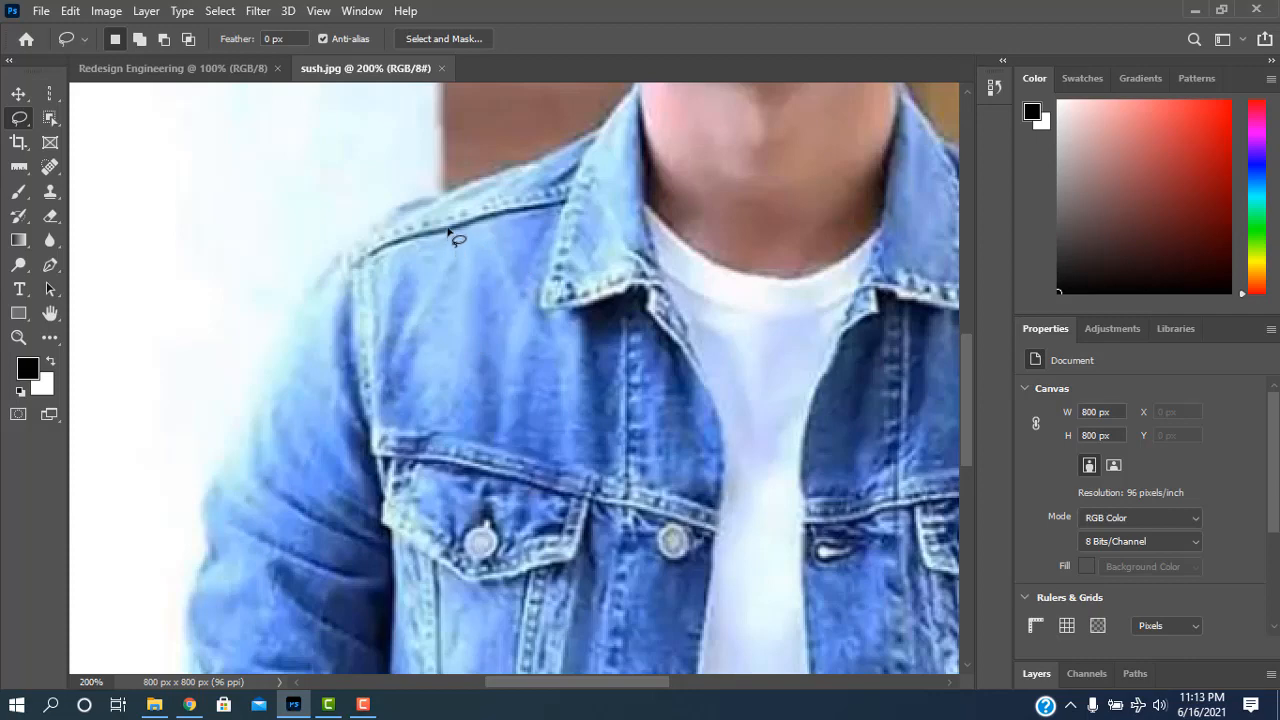
mouse_move(430, 247)
mouse_down()
mouse_move(469, 199)
mouse_move(516, 205)
mouse_move(544, 238)
mouse_move(555, 293)
mouse_move(545, 340)
mouse_move(514, 365)
mouse_move(450, 362)
mouse_move(375, 291)
mouse_move(370, 236)
mouse_move(394, 221)
mouse_move(430, 236)
mouse_up()
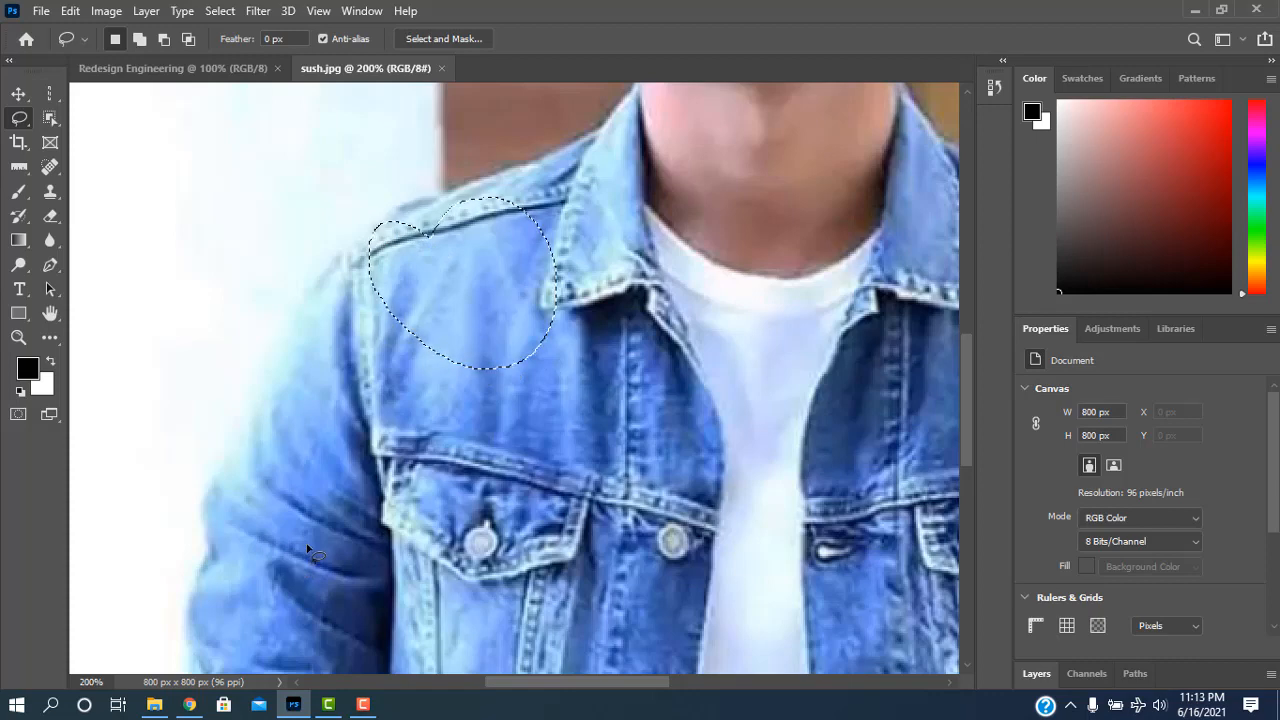
click(598, 393)
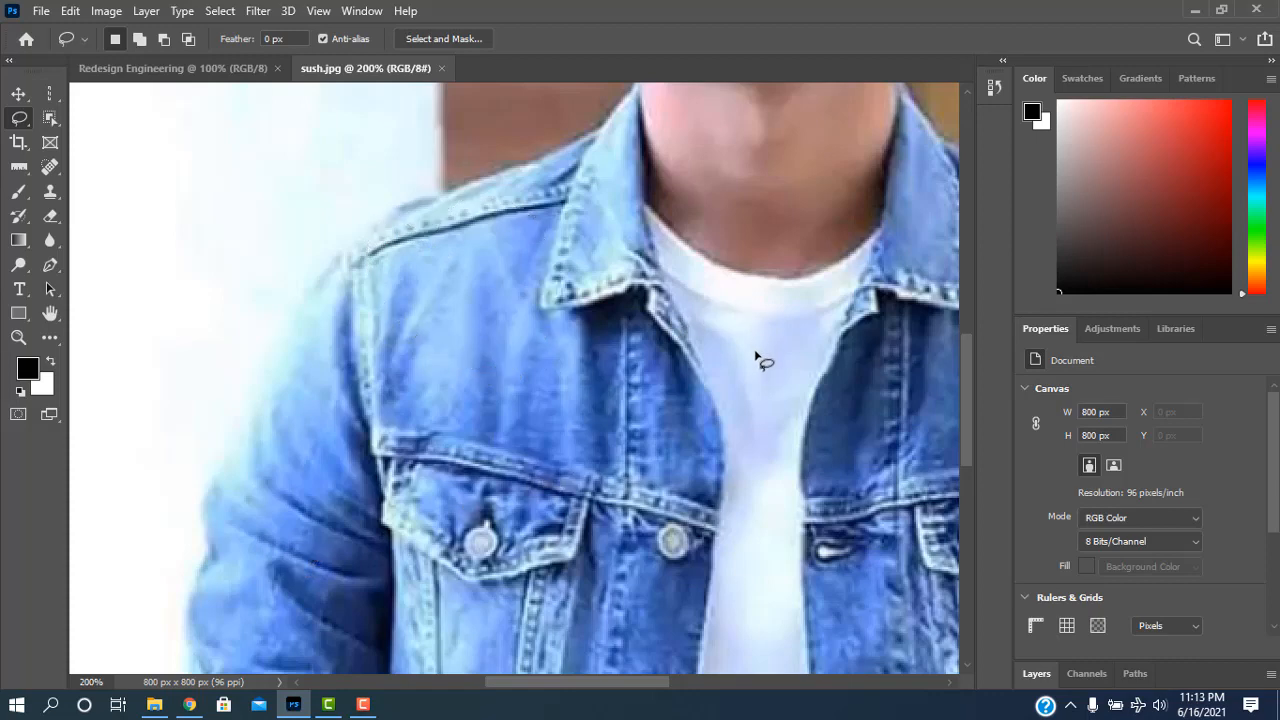
Draw a freehand heart-shaped lasso selection around the man's face, from the hair down to below the chin
key(ctrl+minus)
key(ctrl+minus)
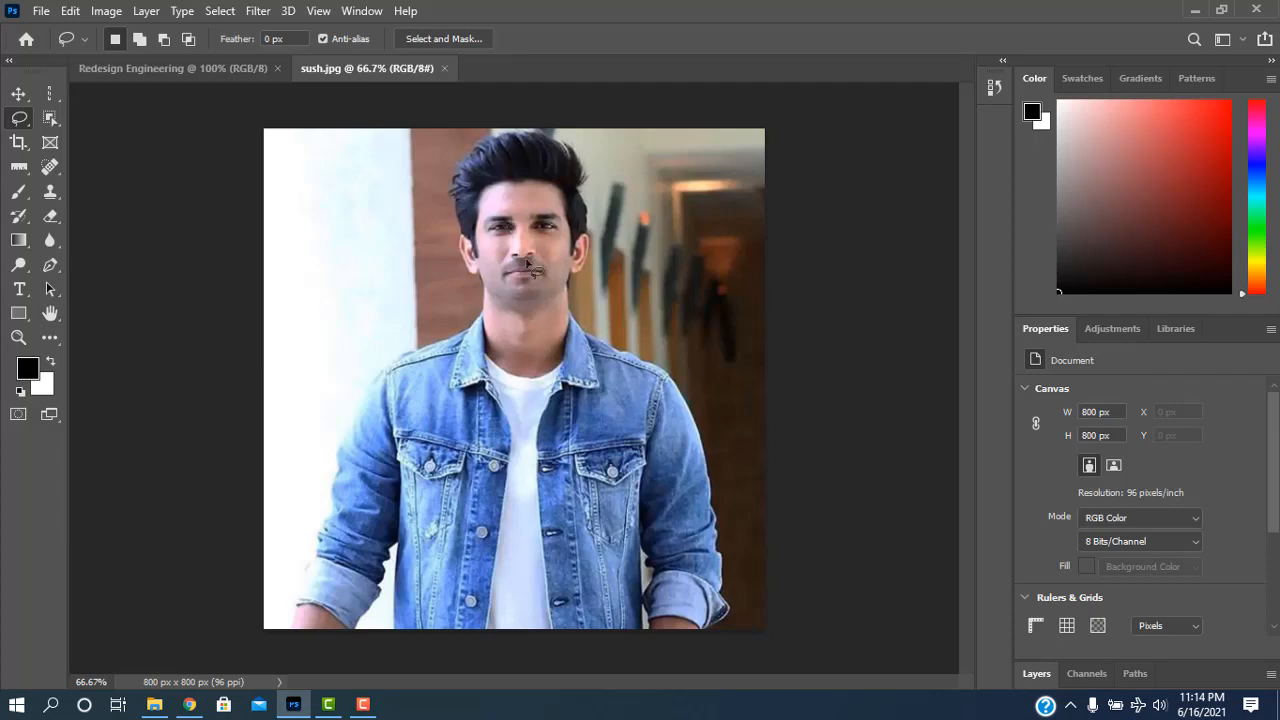
key(ctrl+plus)
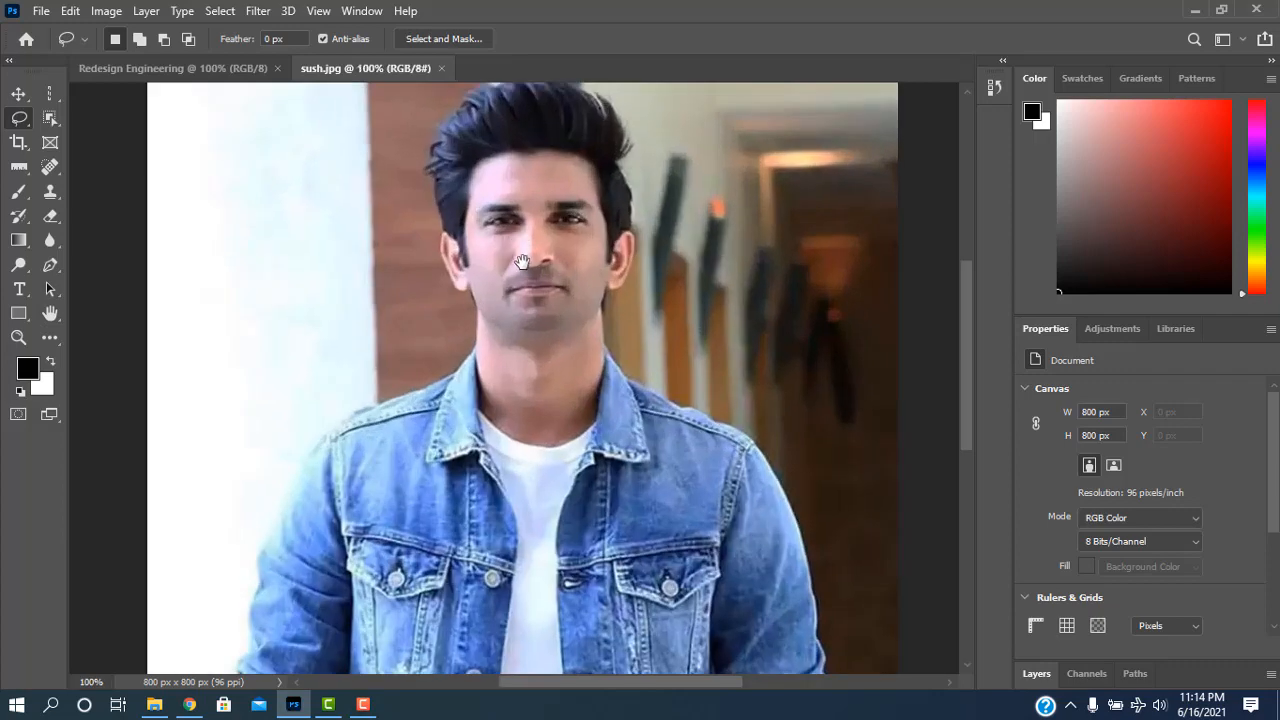
drag(515, 260, 526, 346)
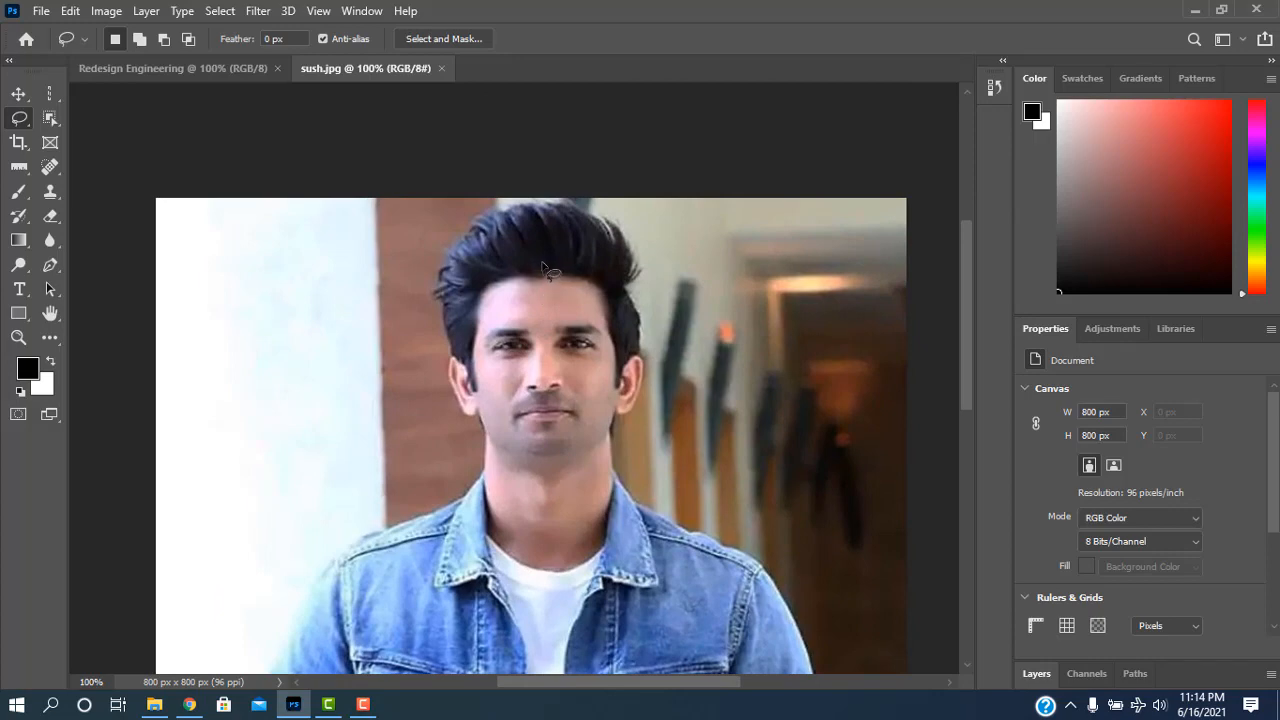
mouse_move(542, 264)
mouse_down()
mouse_move(562, 219)
mouse_move(602, 221)
mouse_move(631, 247)
mouse_move(644, 320)
mouse_move(543, 490)
mouse_move(437, 354)
mouse_move(432, 285)
mouse_move(490, 249)
mouse_move(548, 268)
mouse_up()
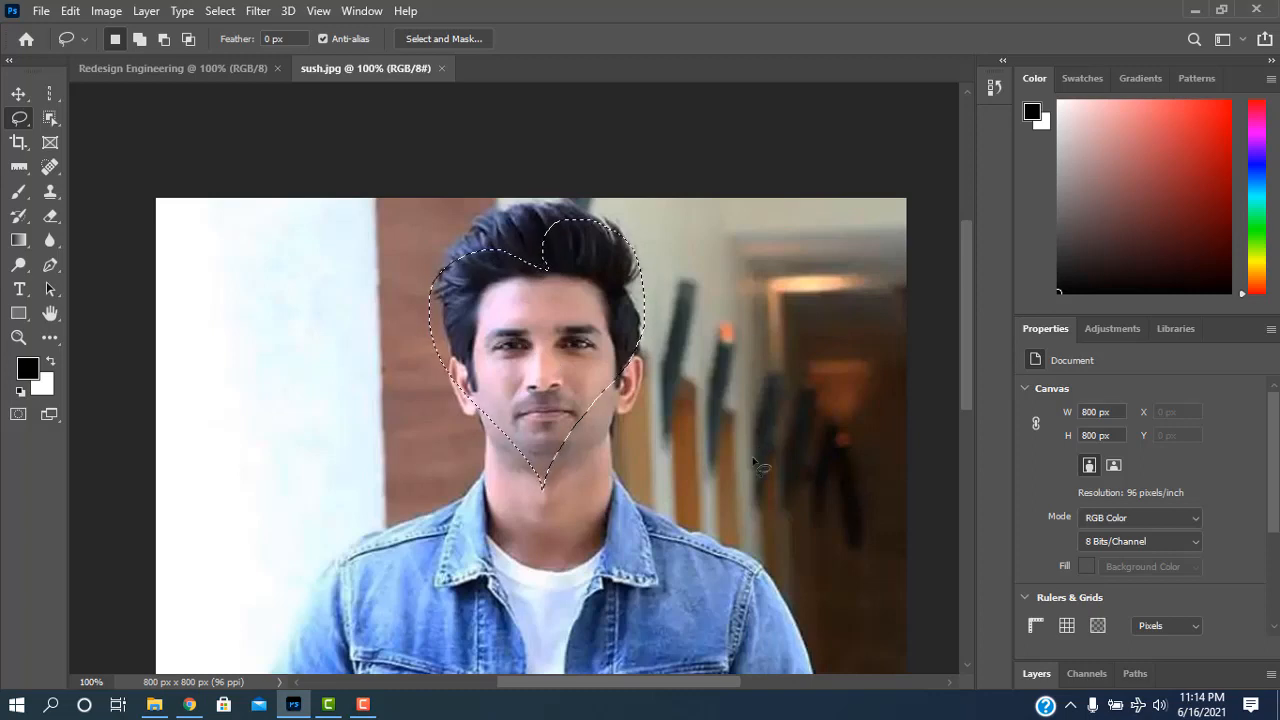
Copy the heart-shaped selection and paste it into the Redesign Engineering document
click(70, 11)
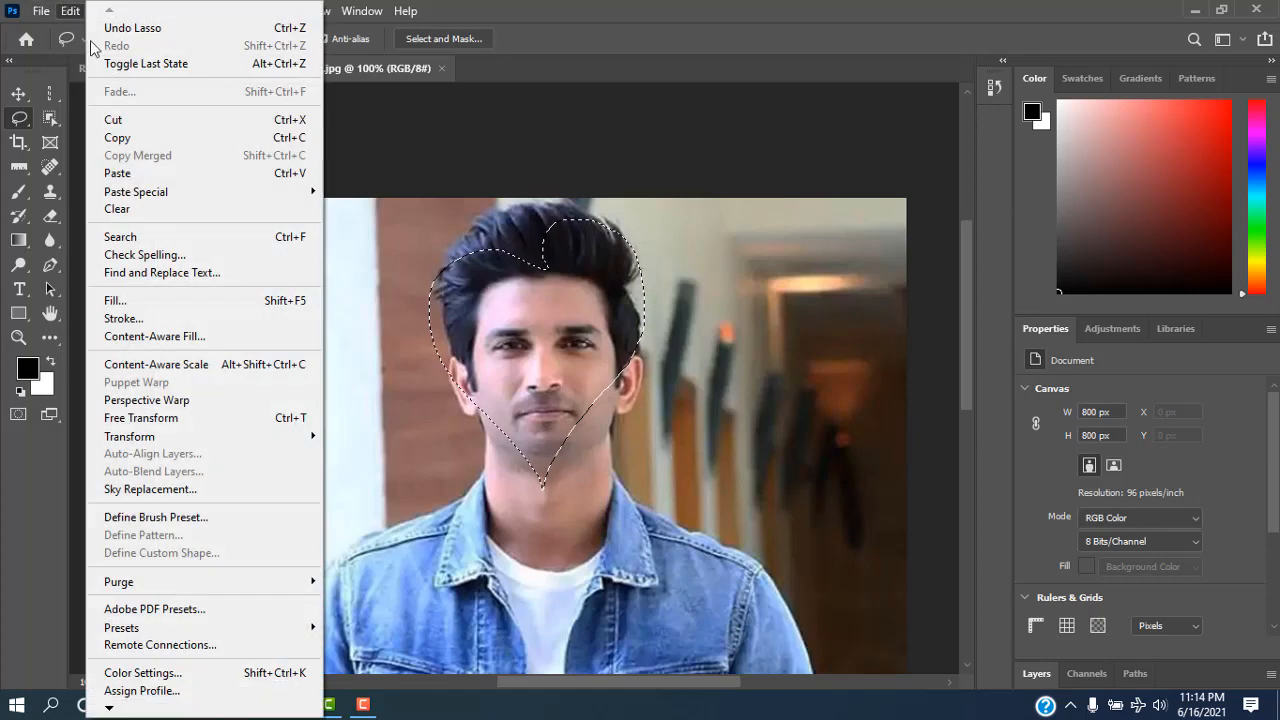
click(119, 140)
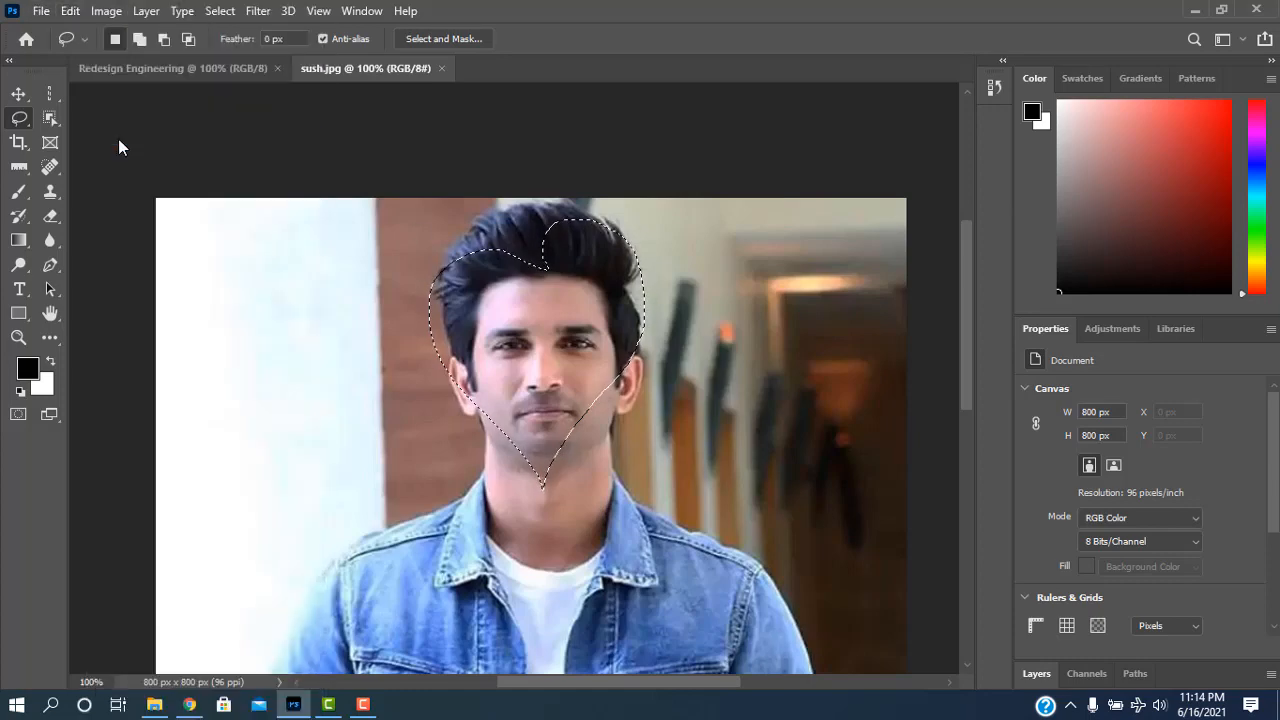
click(192, 64)
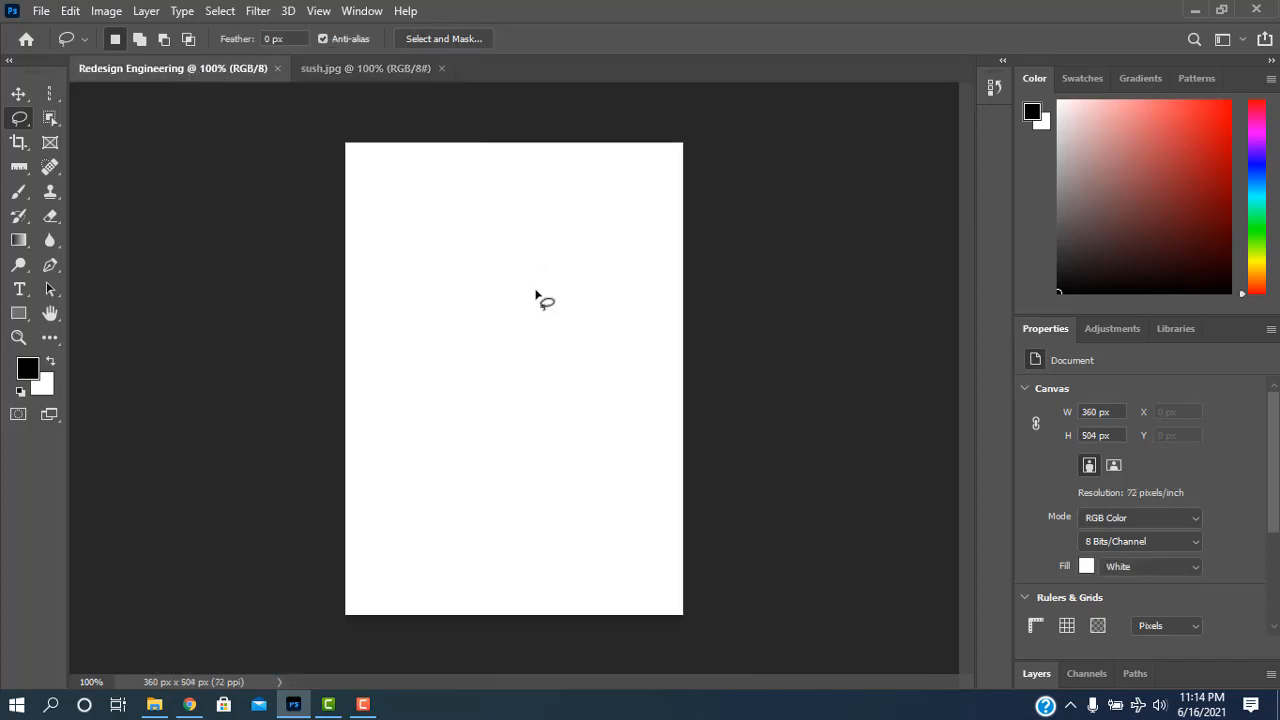
click(64, 12)
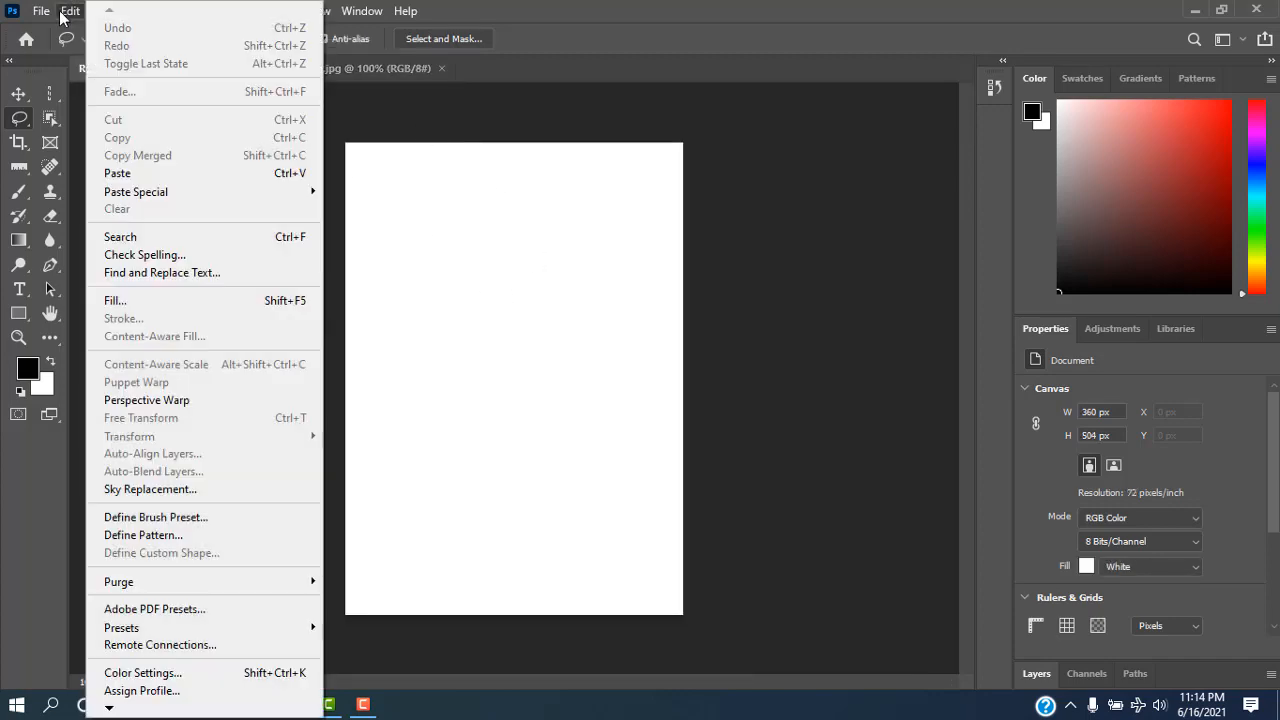
click(117, 173)
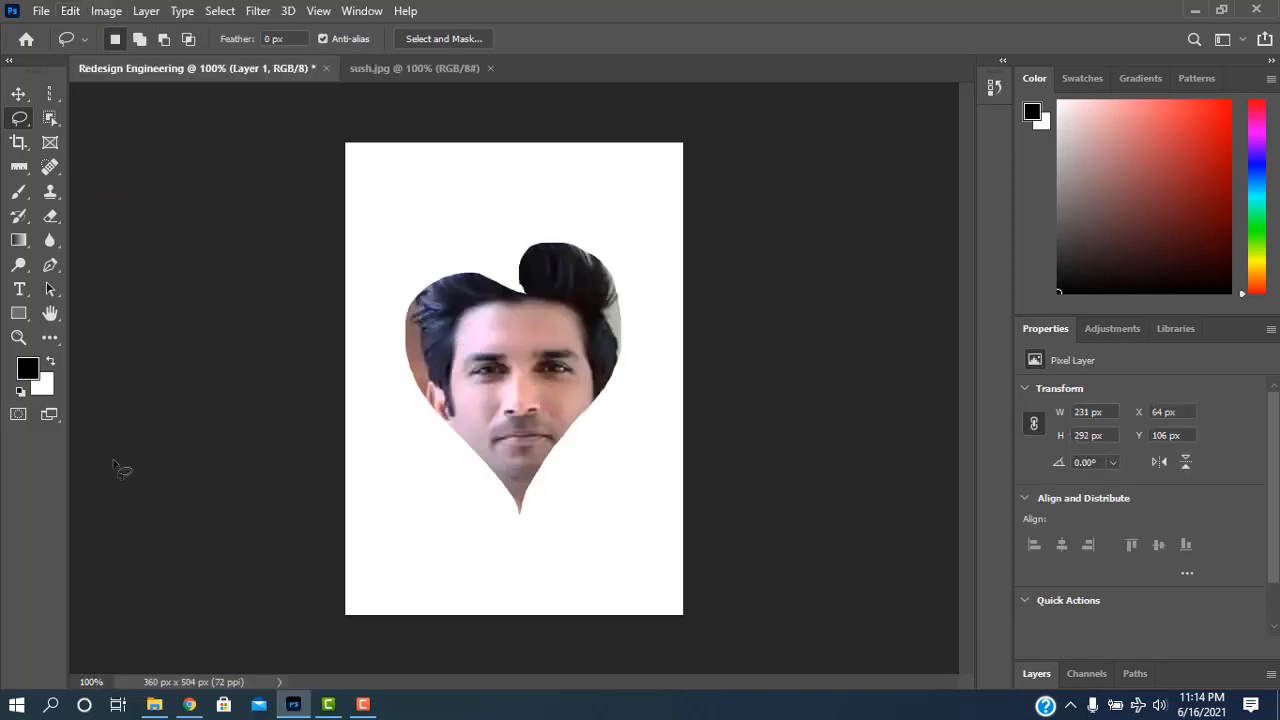
Move the pasted heart-shaped cutout up and to the left on the page, to about X 37 px, Y 67 px
click(19, 93)
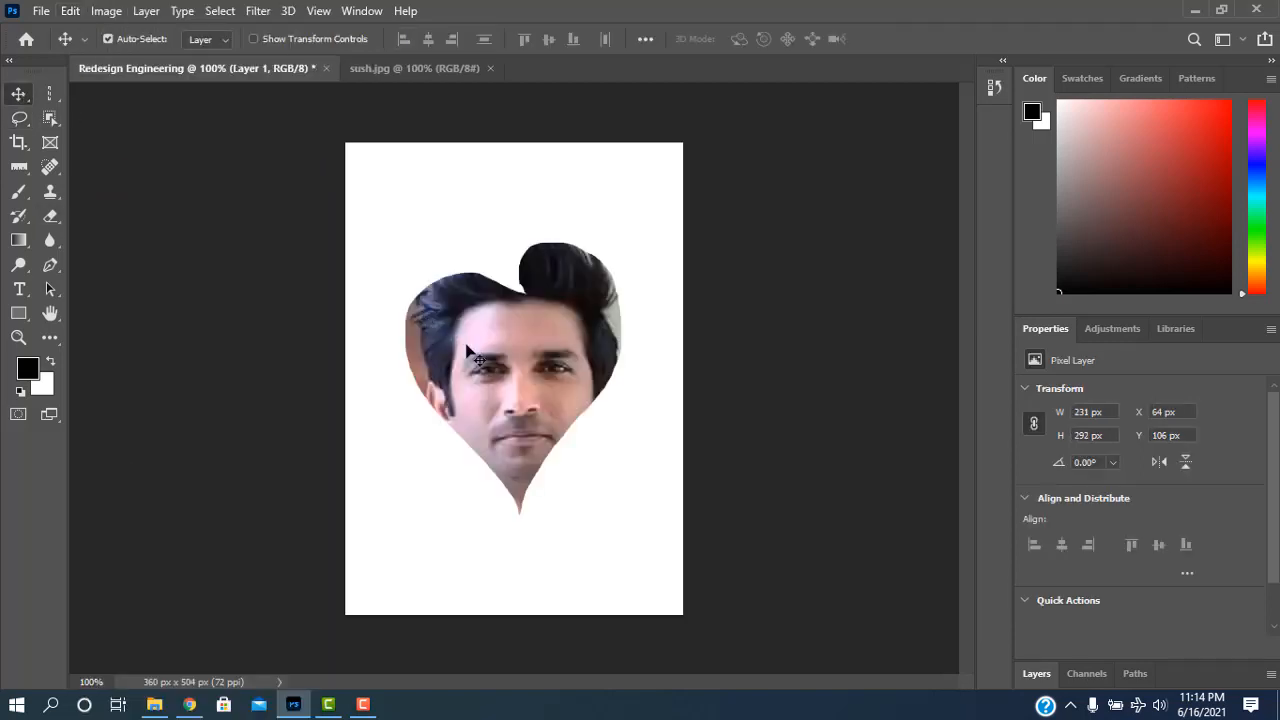
drag(540, 410, 500, 360)
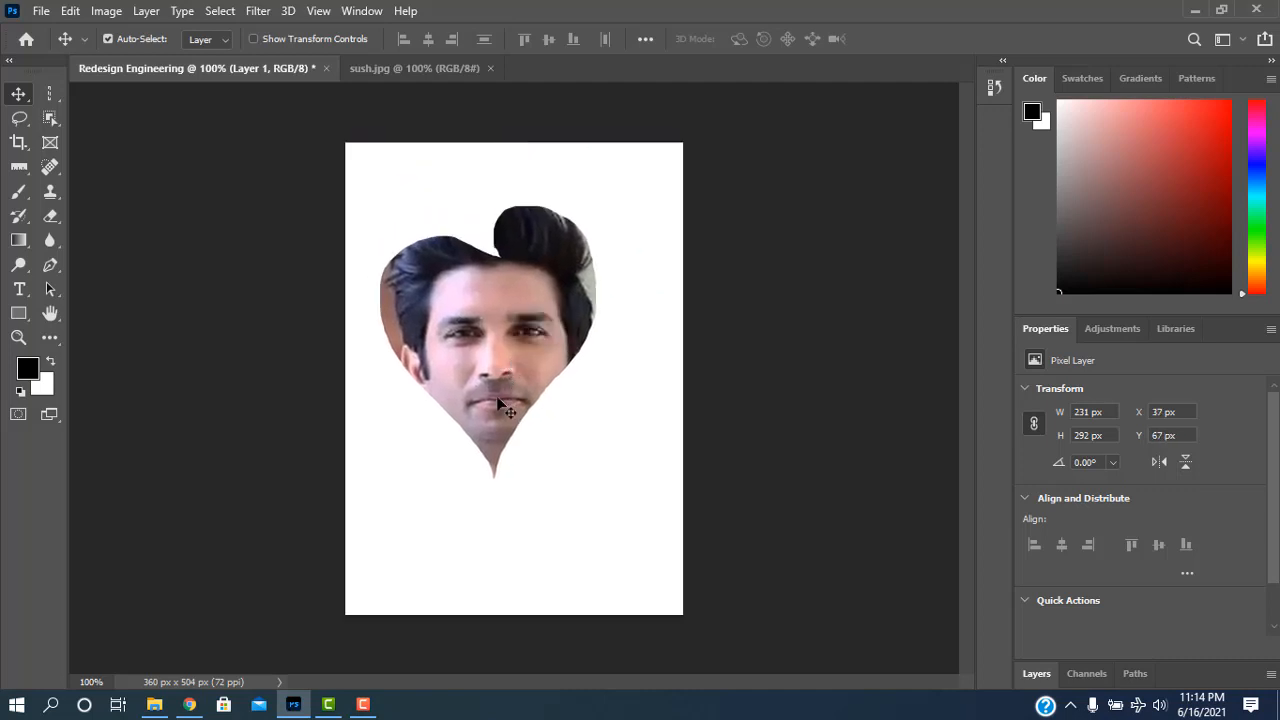
Move the heart-shaped cutout up to about X 53 px, Y 46 px, and back down to about Y 80 px
mouse_move(490, 287)
mouse_down()
mouse_move(445, 430)
mouse_move(501, 268)
mouse_up()
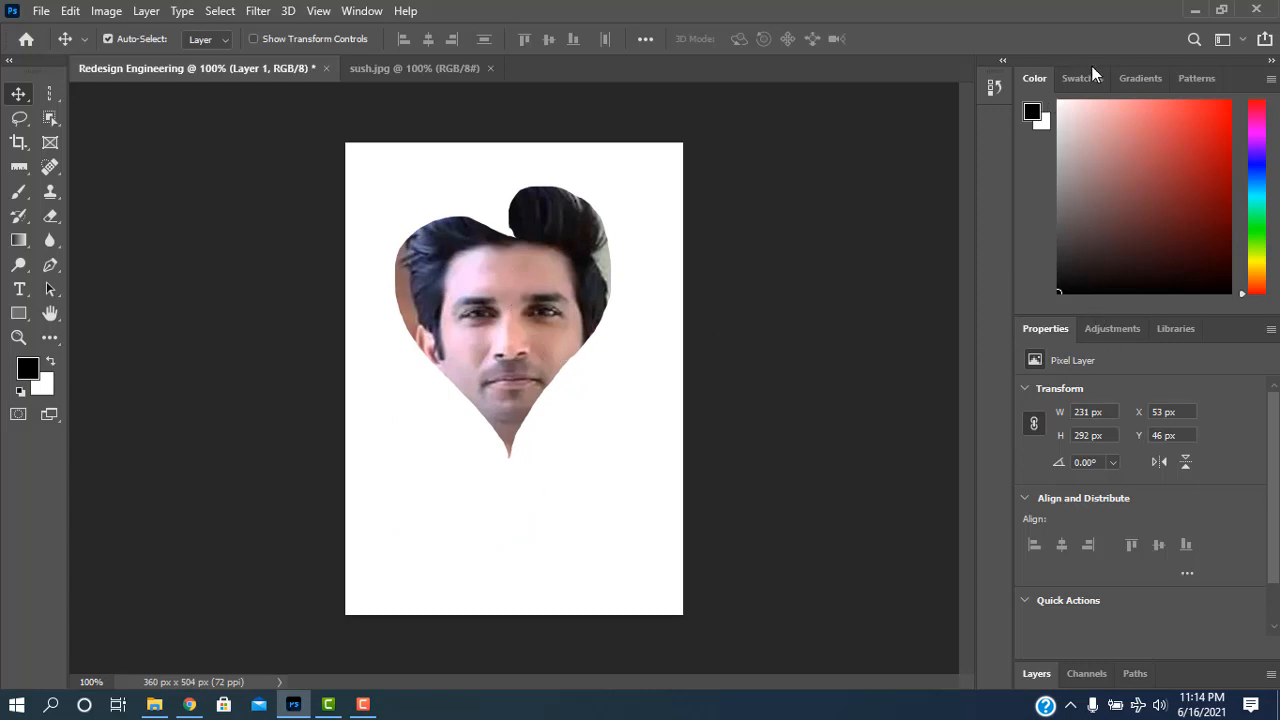
click(1110, 328)
click(1068, 330)
click(1076, 602)
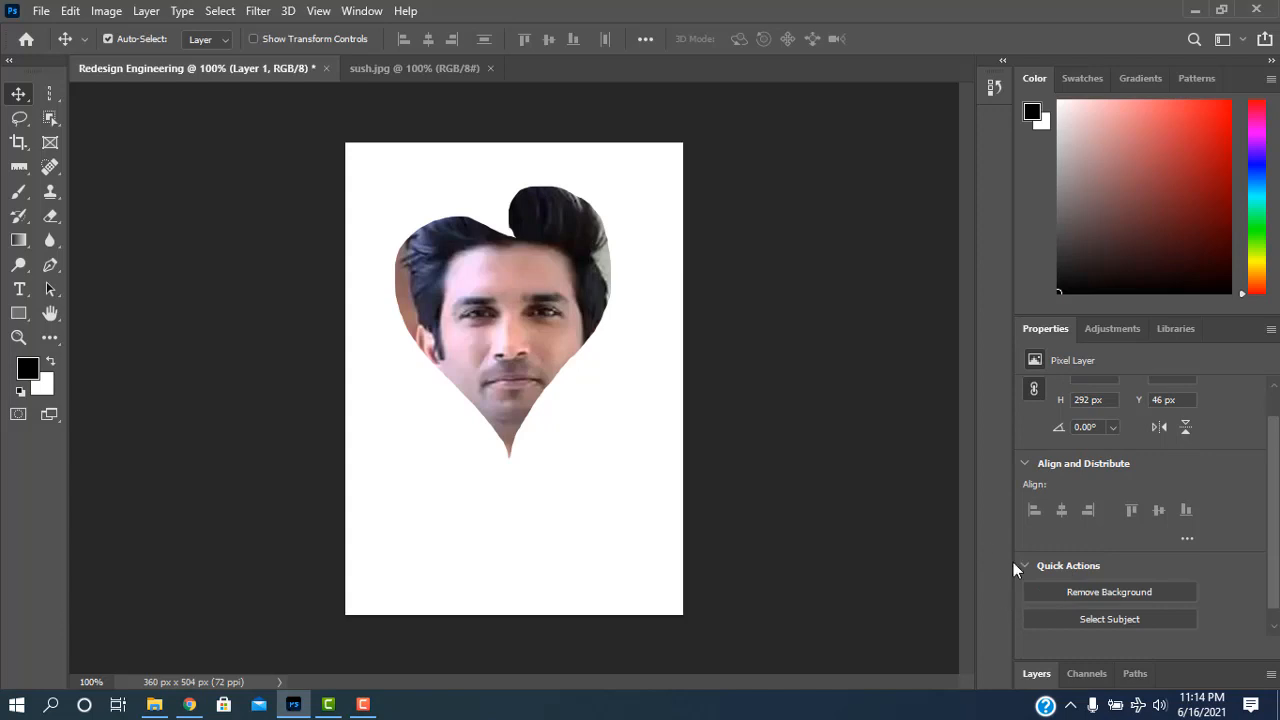
scroll(1143, 618, down, 1)
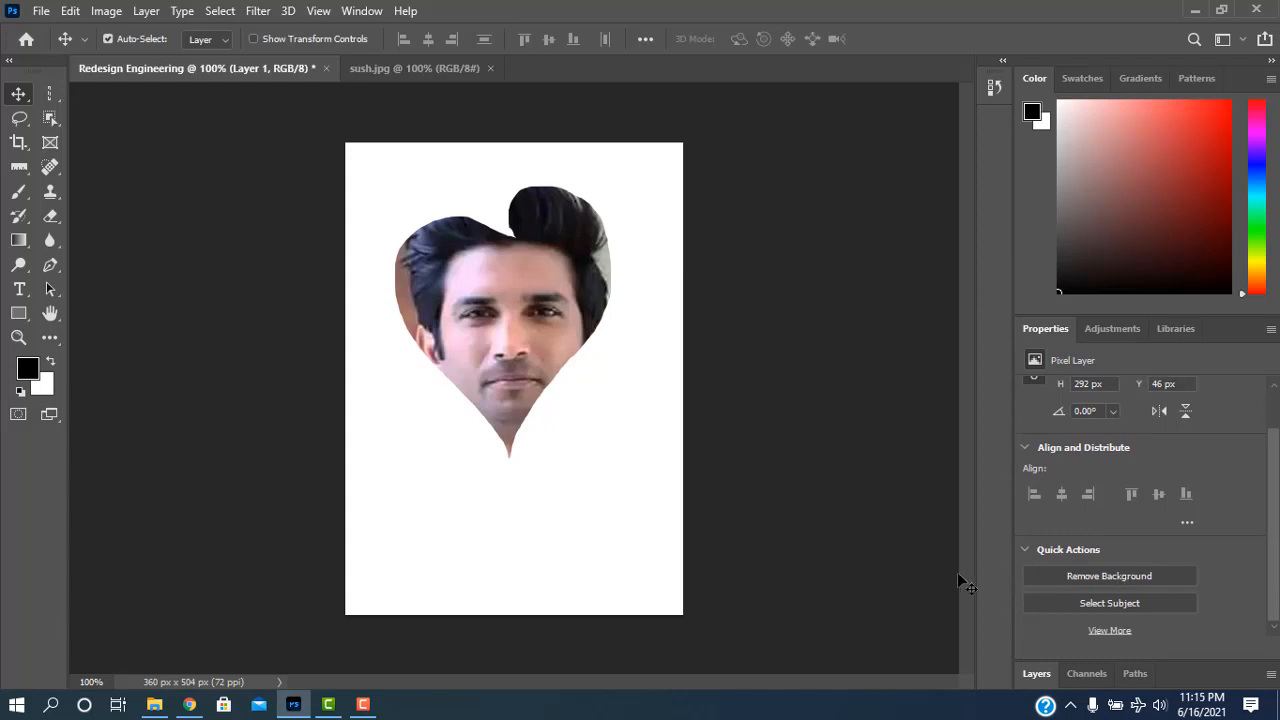
drag(537, 261, 548, 294)
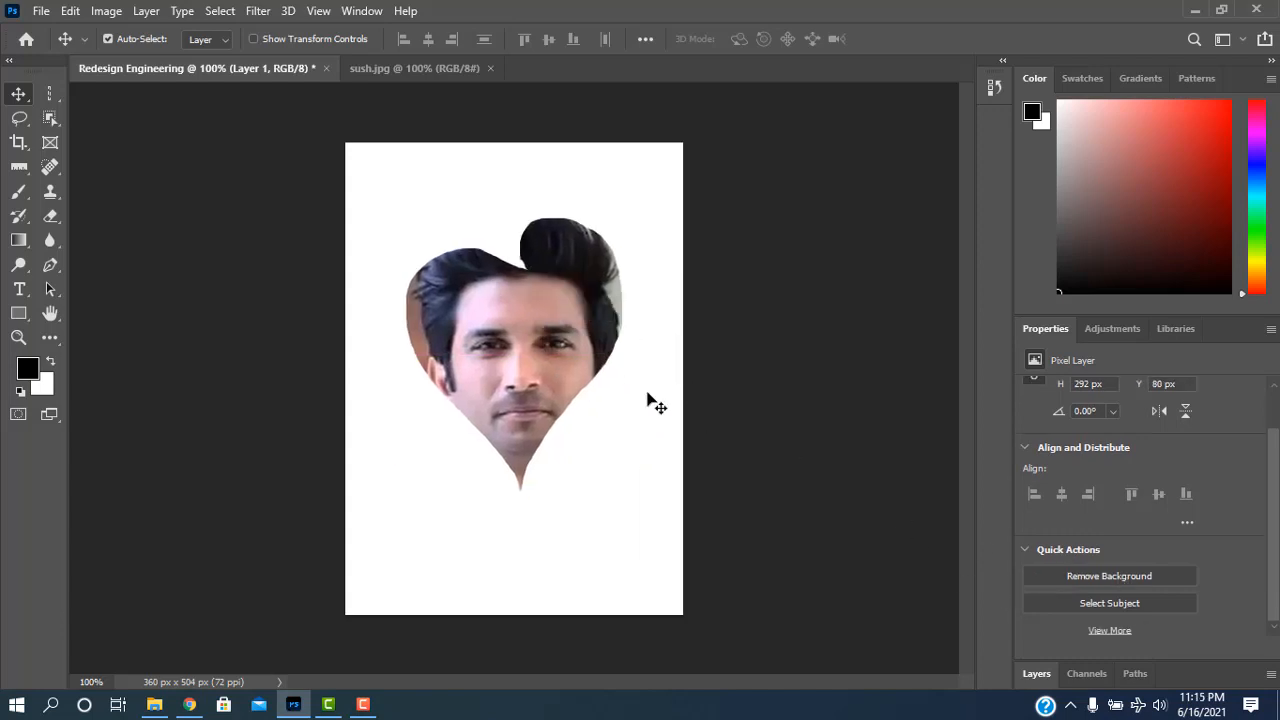
Undo the moves and the paste of the heart-shaped cutout in the Redesign Engineering document
key(ctrl+z)
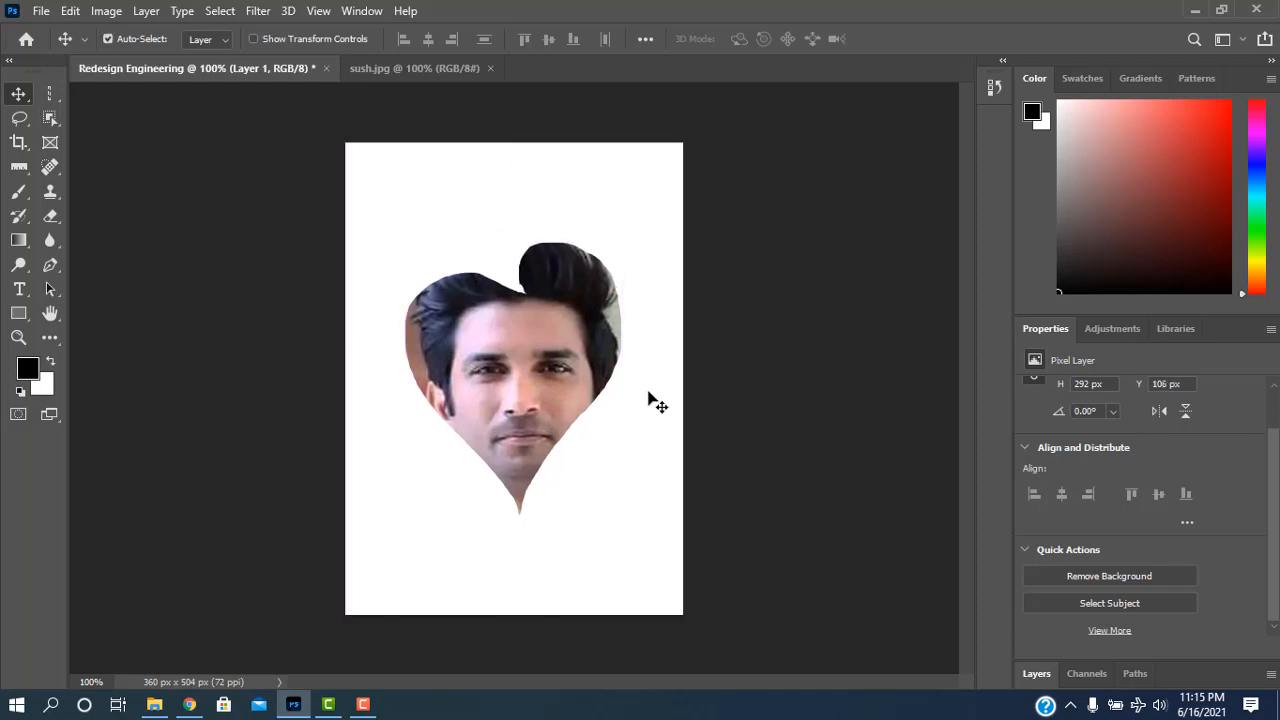
key(ctrl+z)
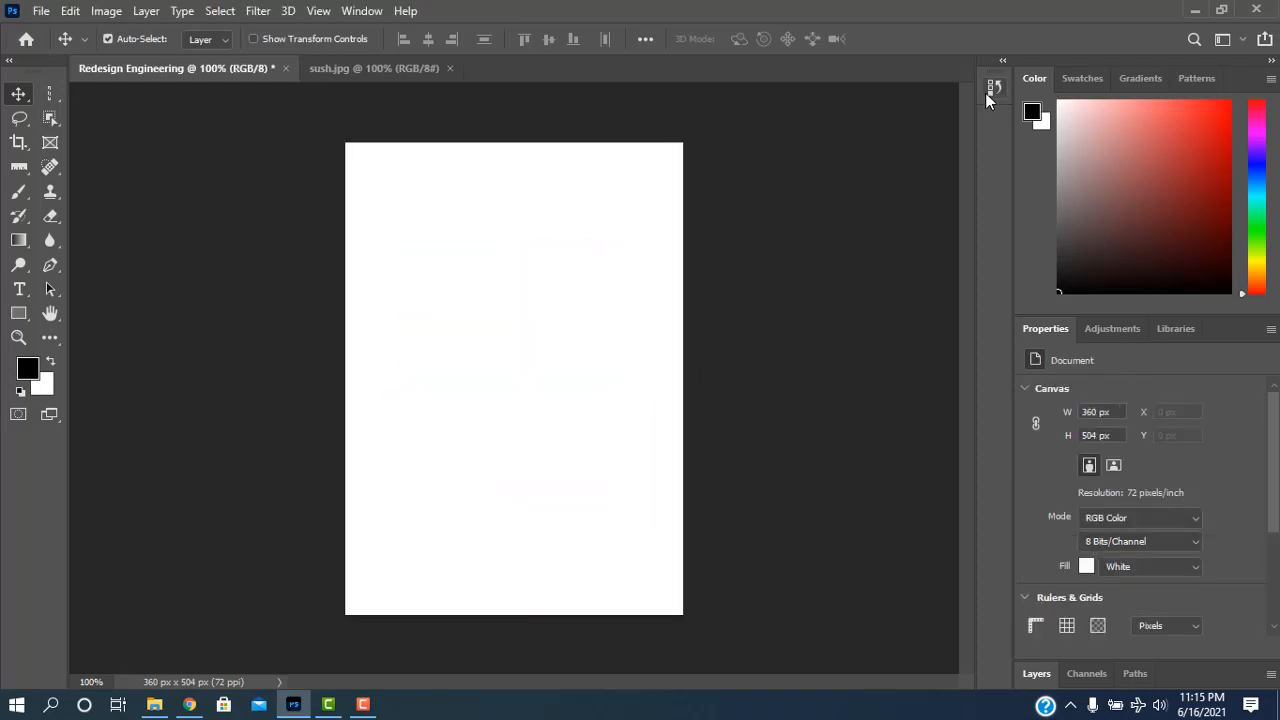
Clear the heart-shaped selection in sush.jpg and switch to the Polygonal Lasso Tool
click(330, 68)
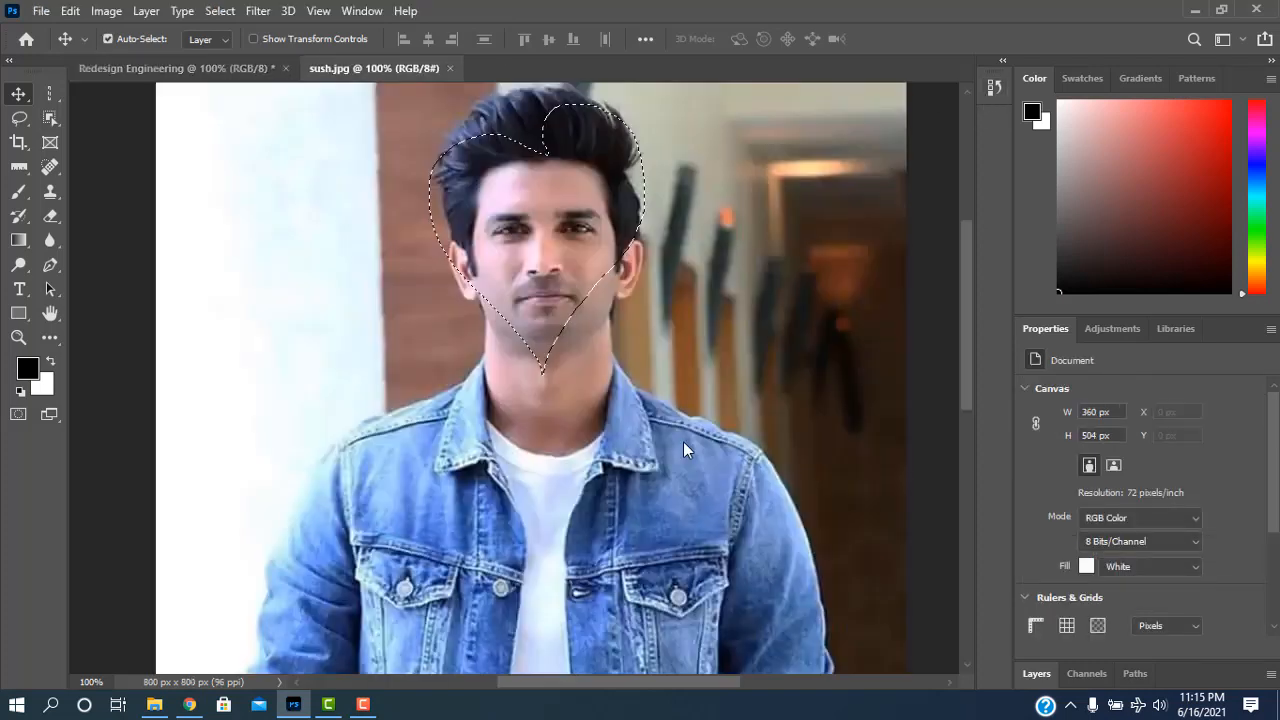
key(ctrl+d)
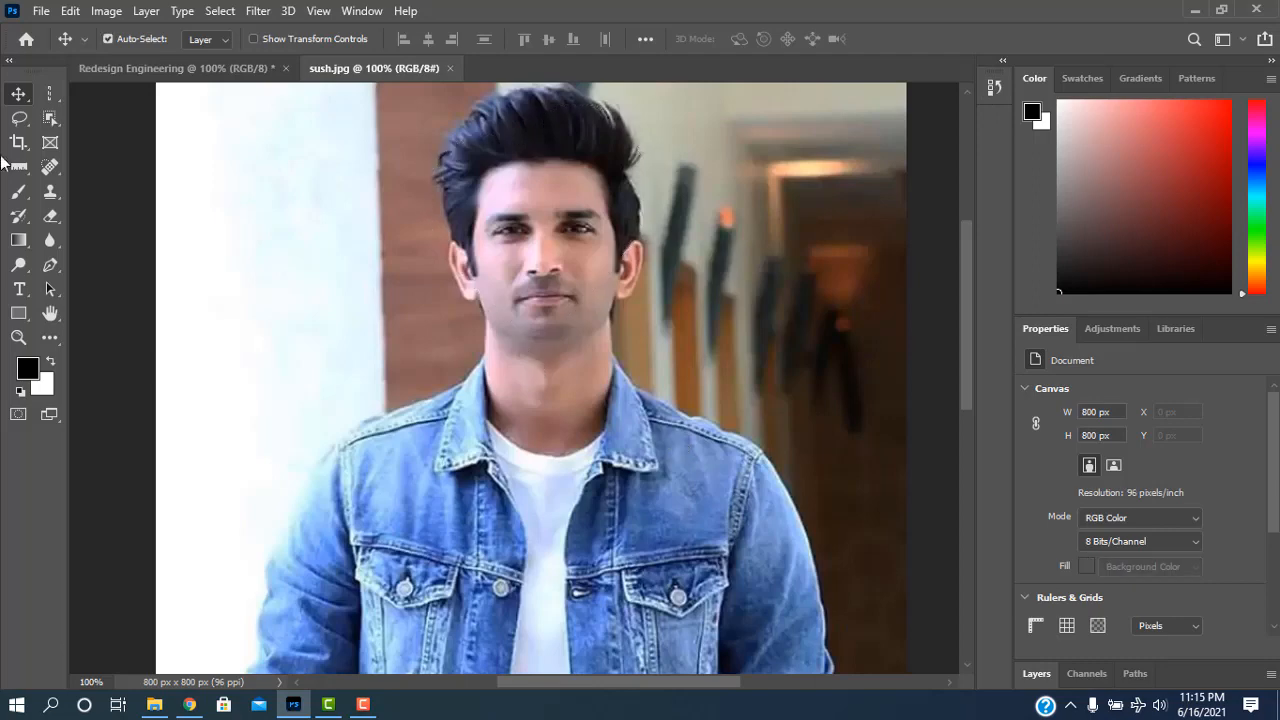
click(20, 120)
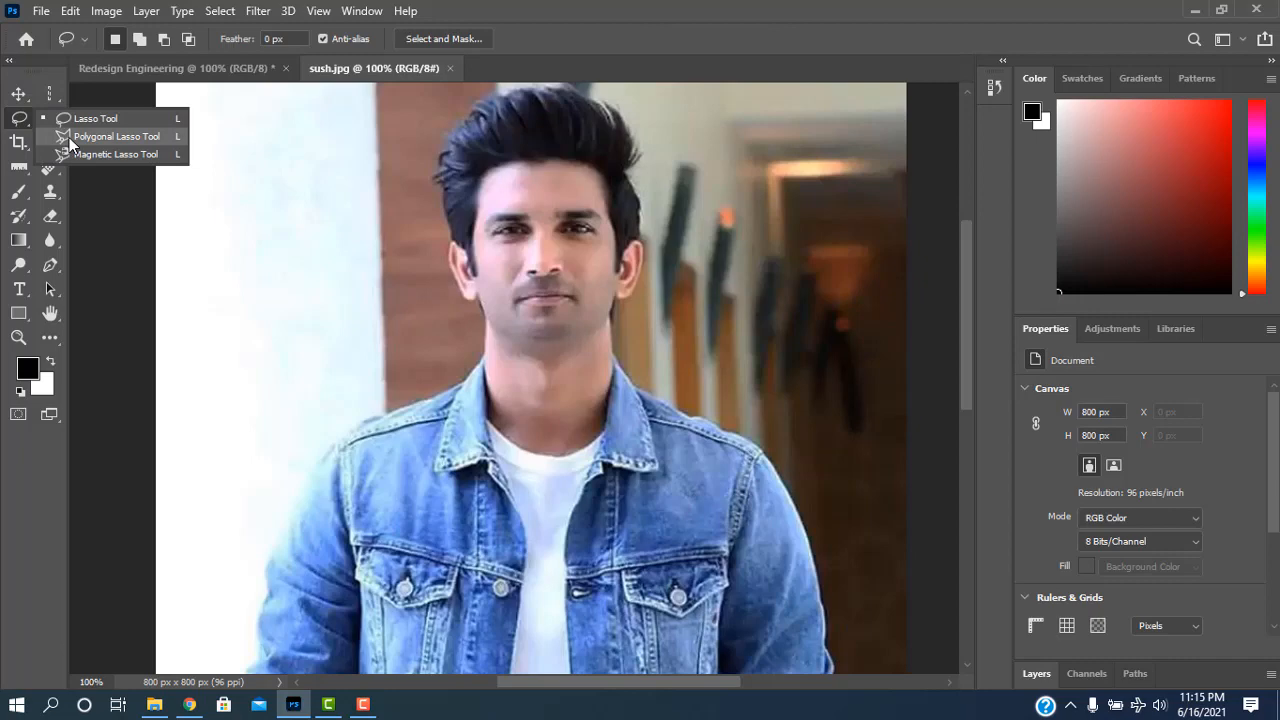
click(72, 138)
Try a polygonal lasso outline along the denim jacket's sleeve and shoulder, from the cuff up to the collar, and cancel it
scroll(411, 357, down, 2)
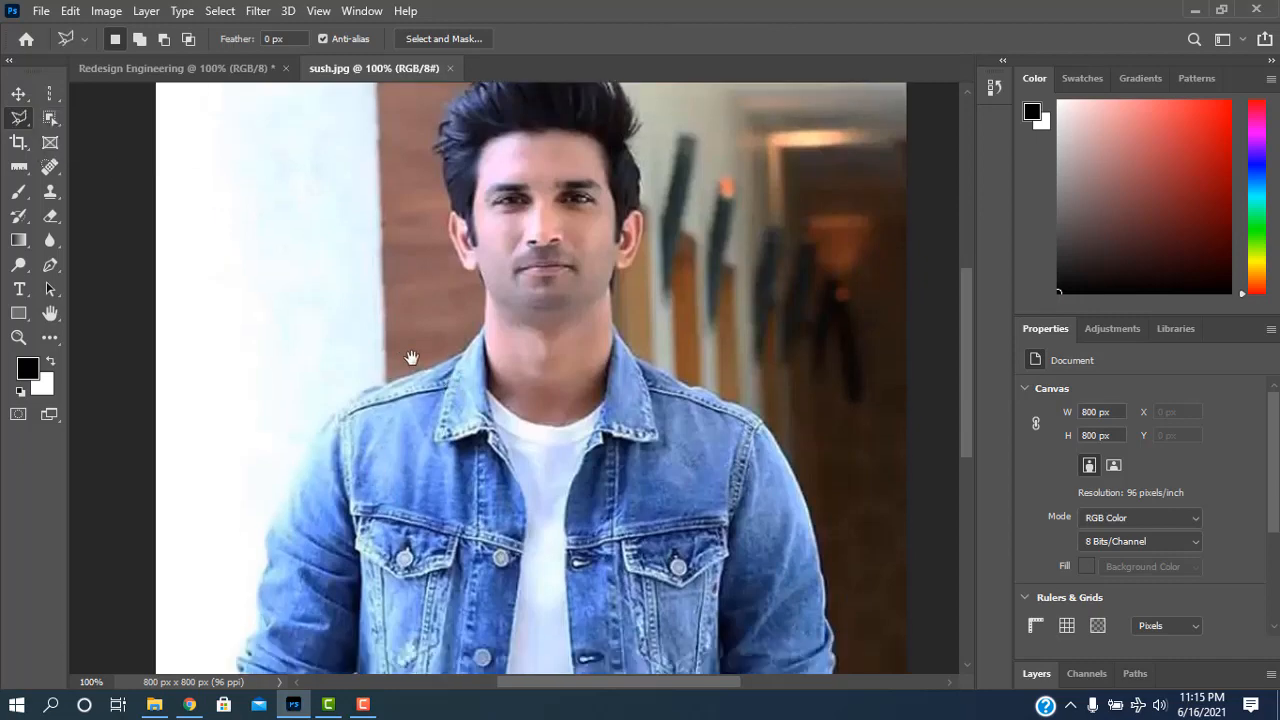
scroll(411, 357, down, 3)
click(243, 610)
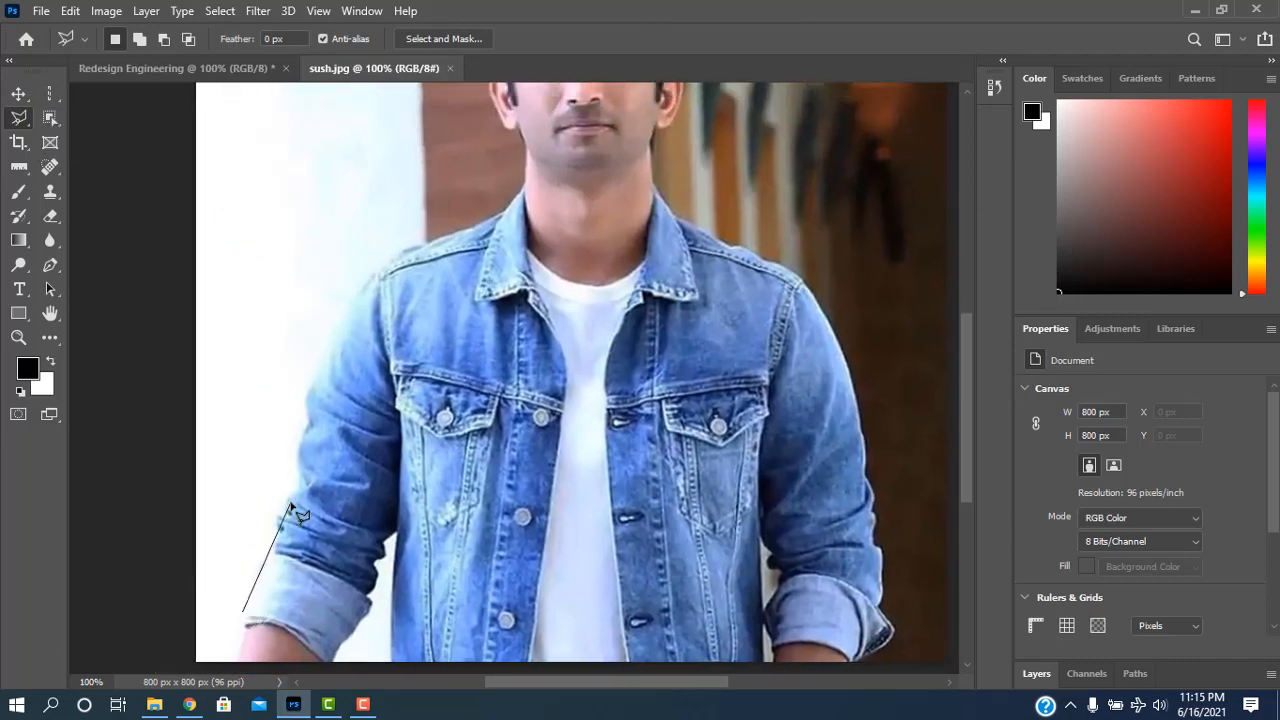
click(281, 521)
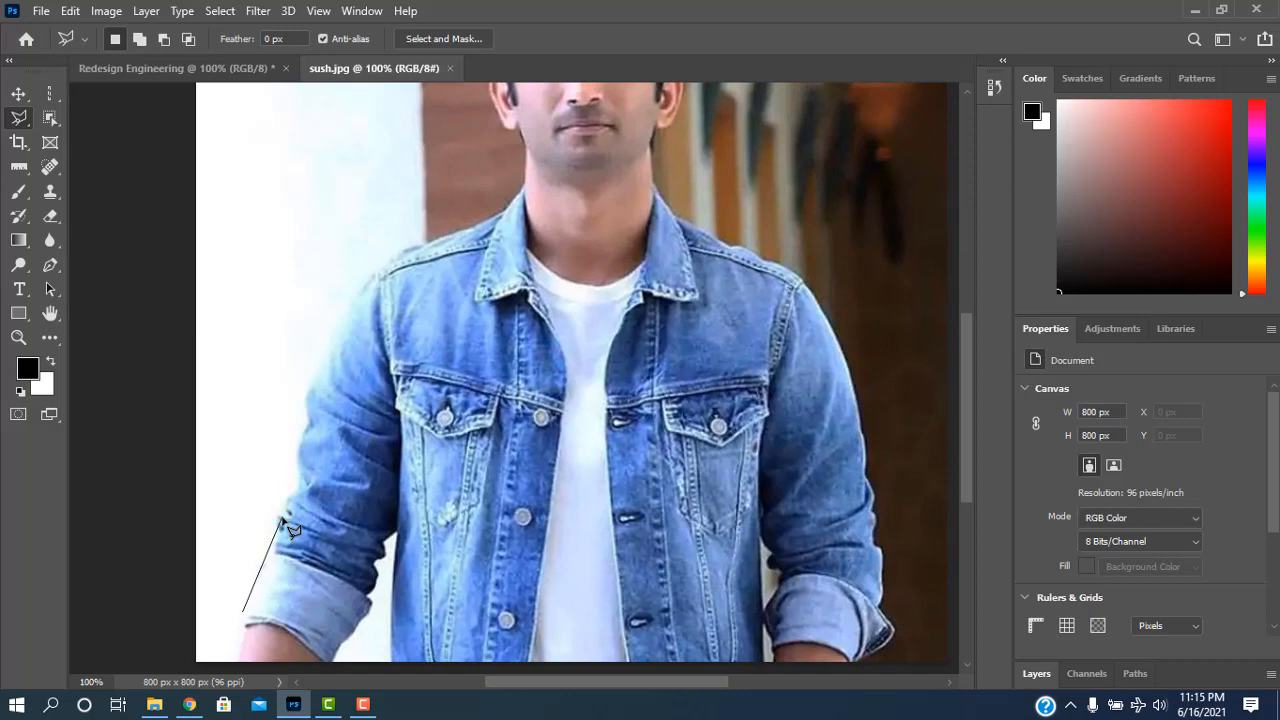
click(297, 464)
mouse_move(310, 400)
mouse_down()
mouse_move(383, 270)
mouse_move(505, 216)
mouse_move(525, 178)
mouse_move(514, 233)
mouse_up()
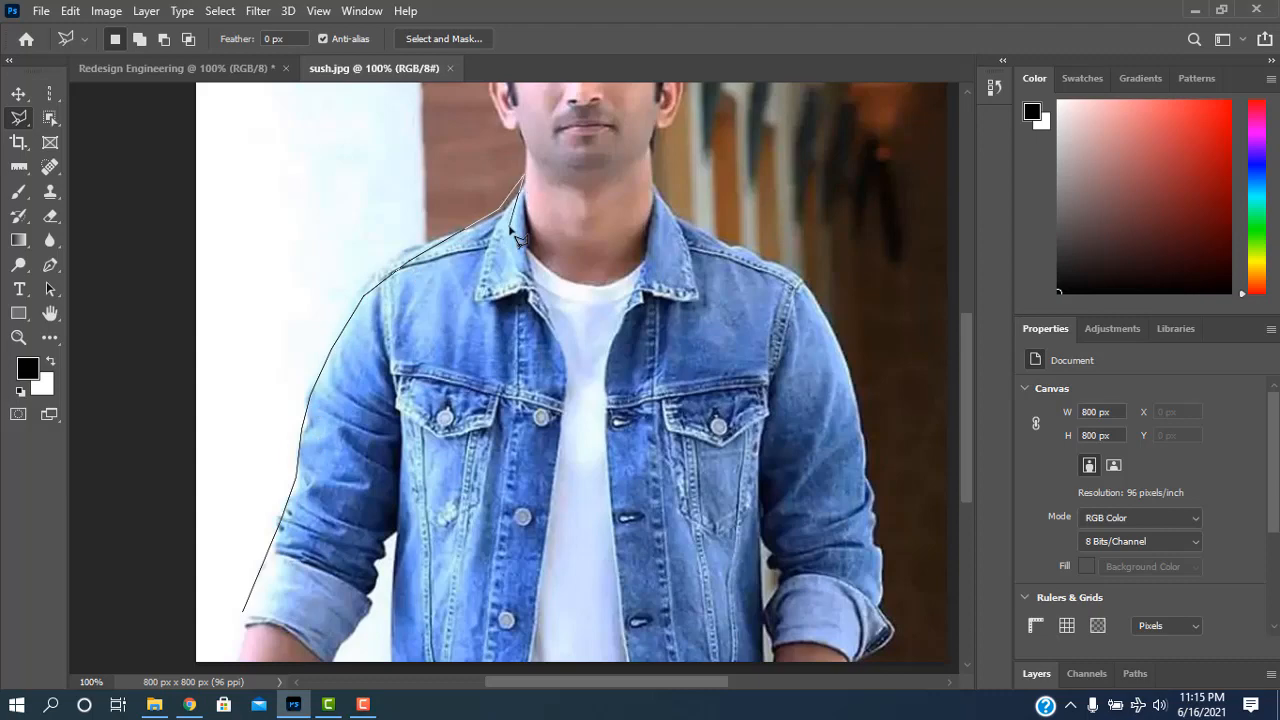
key(Escape)
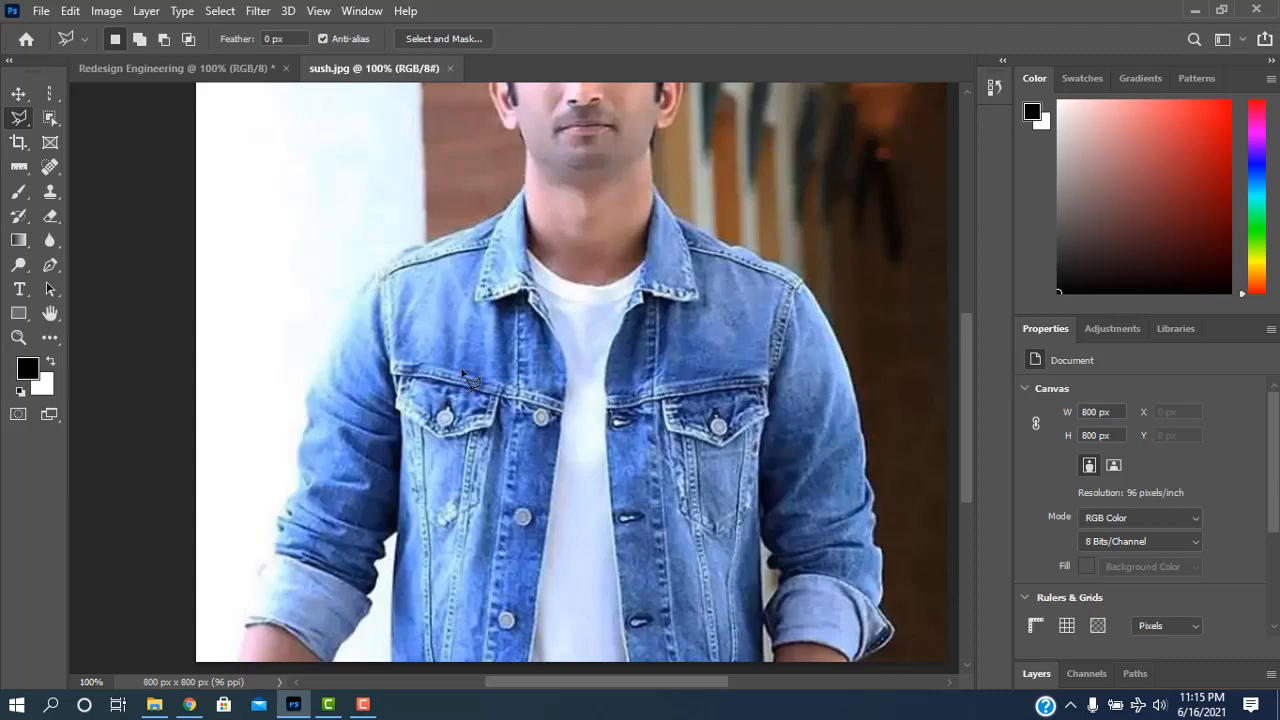
Open the image Screenshot (1).png from the Screenshots folder in Pictures
click(41, 11)
click(56, 48)
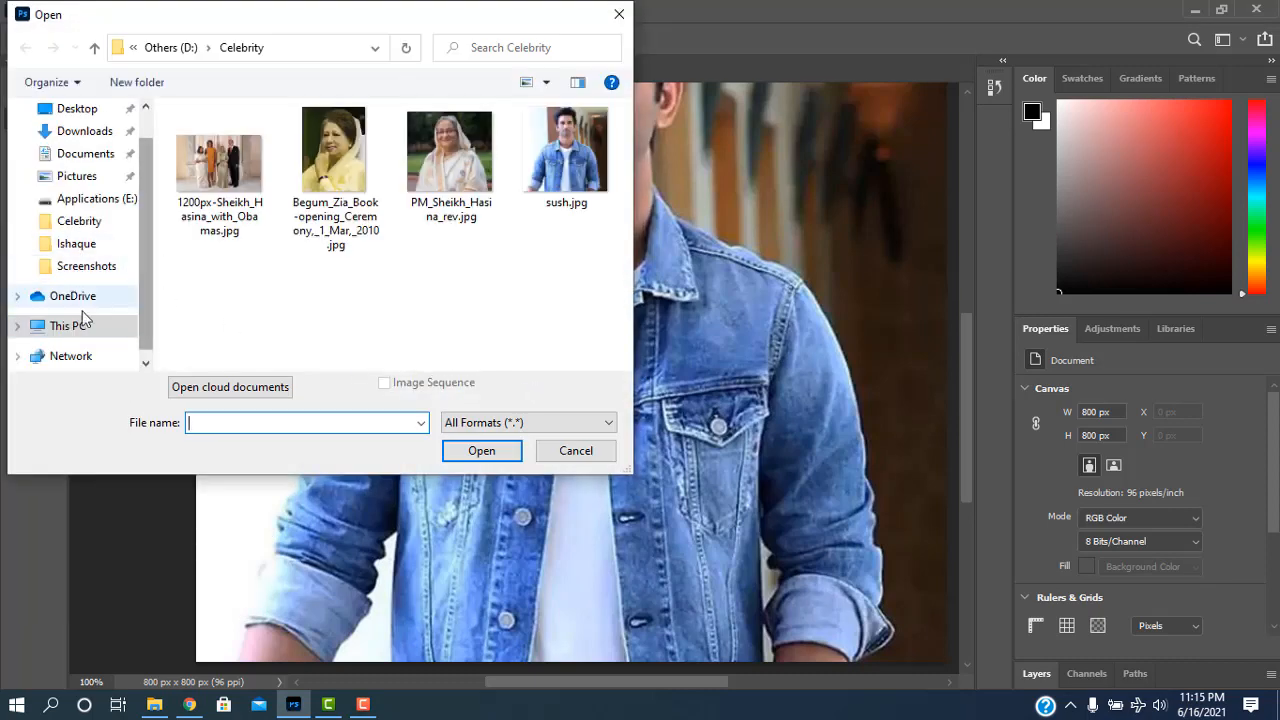
click(72, 268)
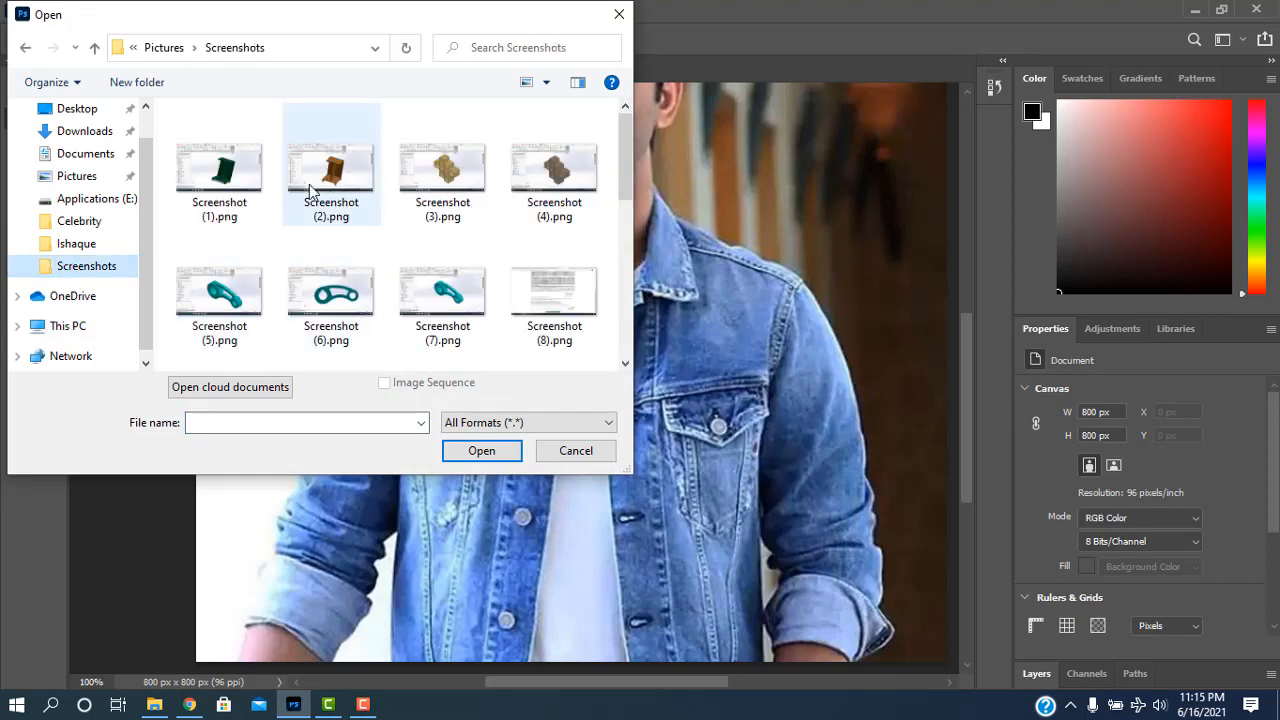
scroll(400, 310, down, 4)
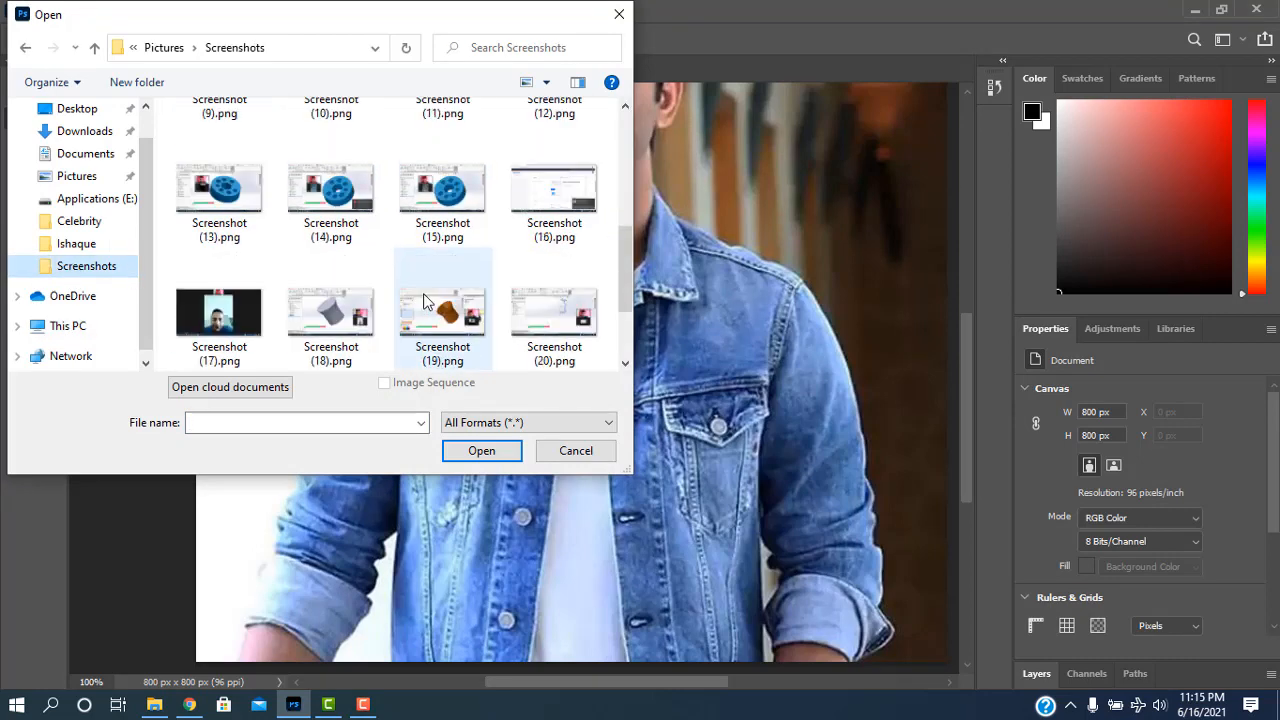
scroll(420, 290, up, 2)
scroll(427, 302, up, 1)
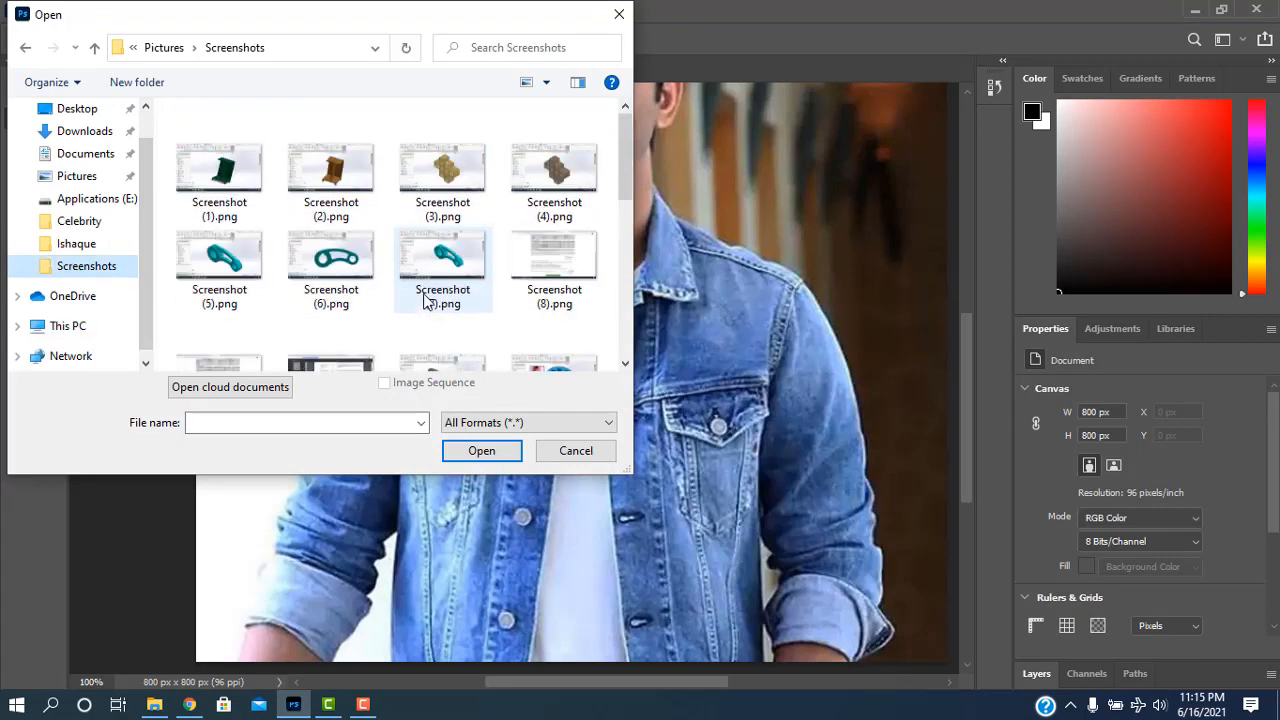
click(219, 175)
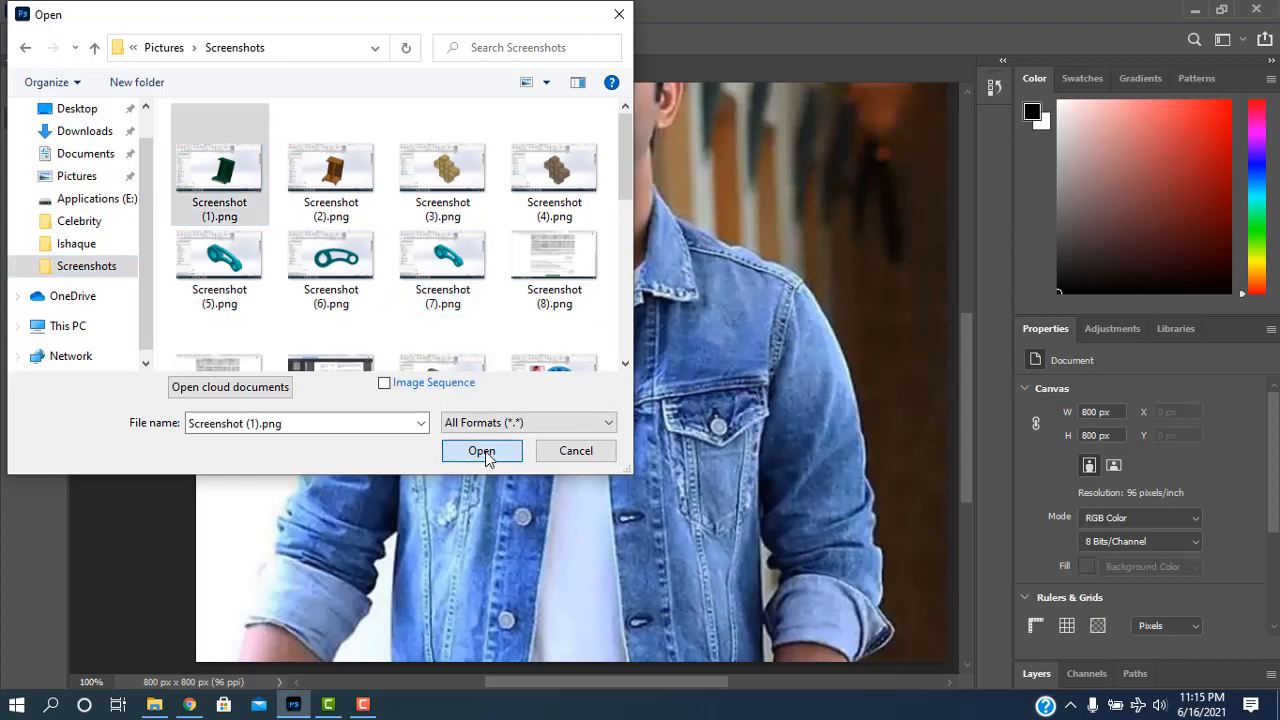
click(482, 450)
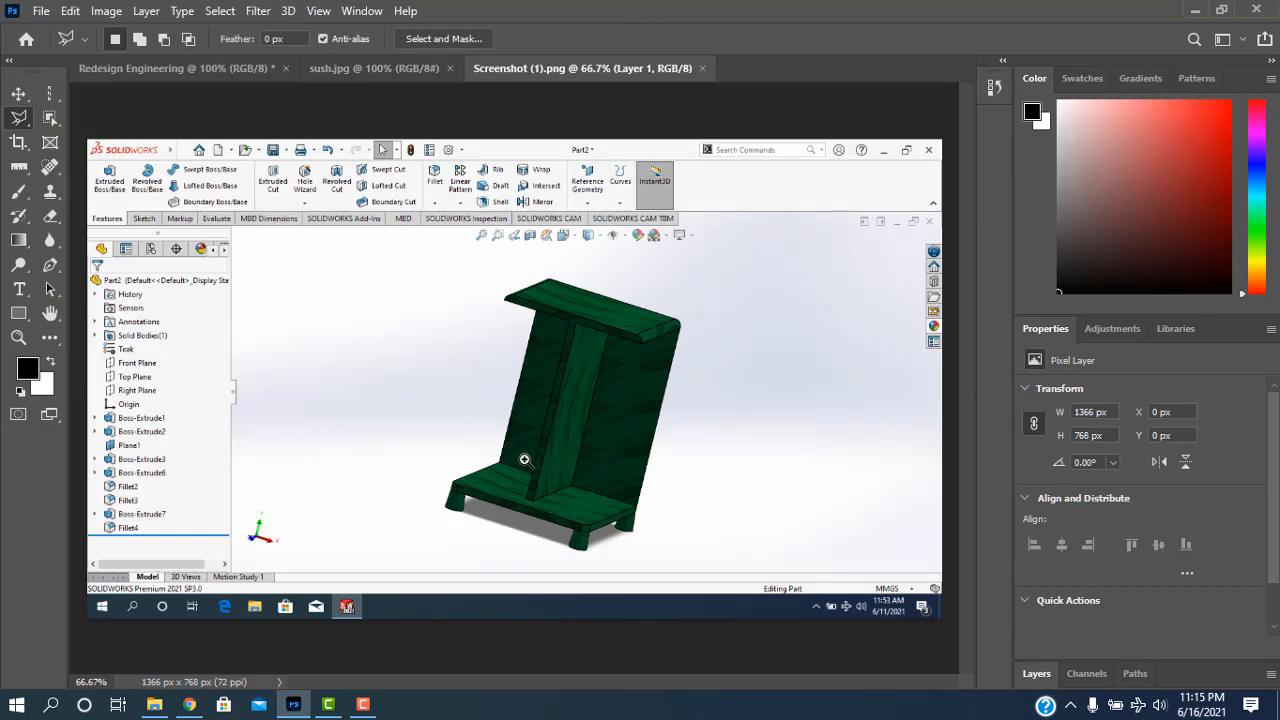
Trace a closed polygonal lasso selection around the green wooden part, following its straight edges and leaving out the feet
click(524, 459)
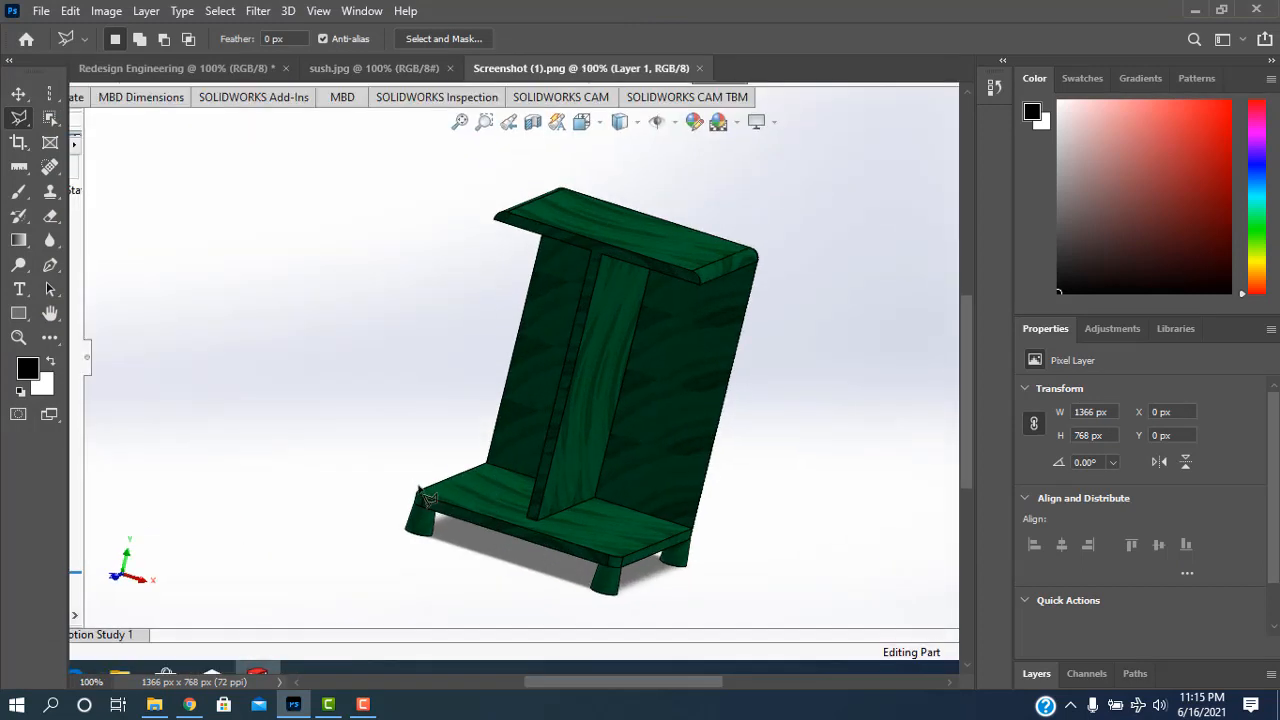
click(419, 488)
key(Escape)
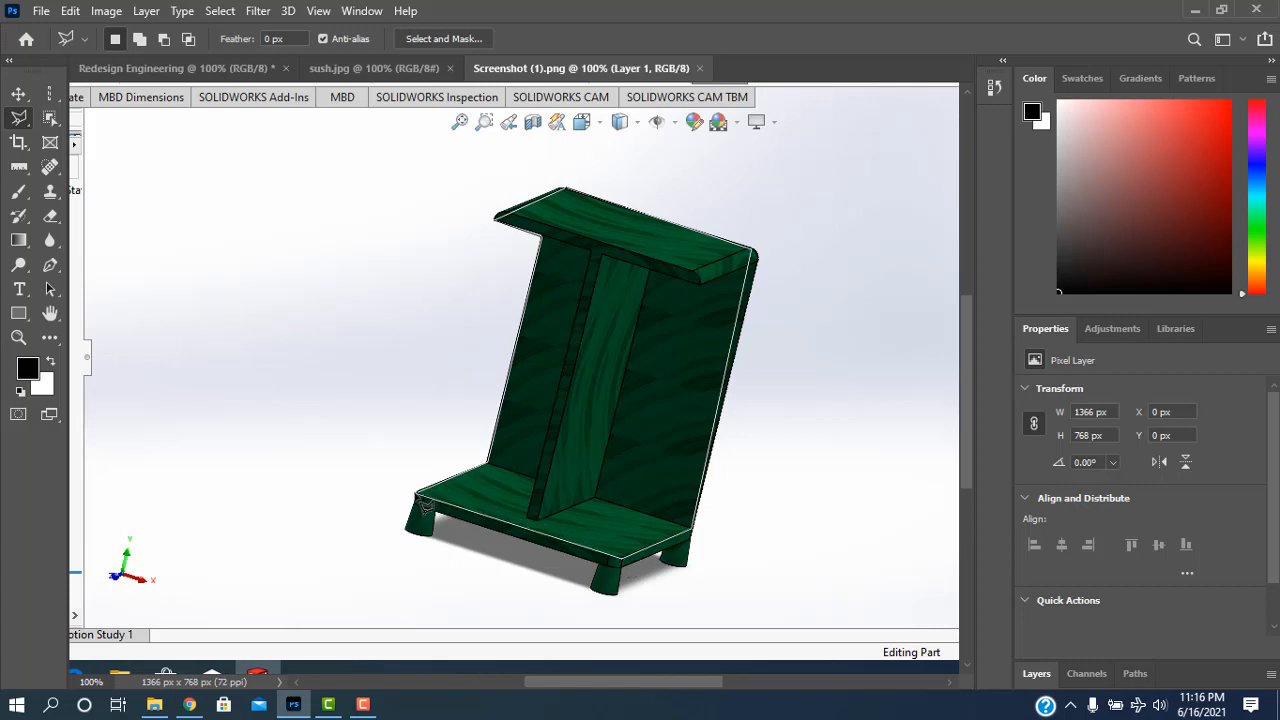
click(425, 507)
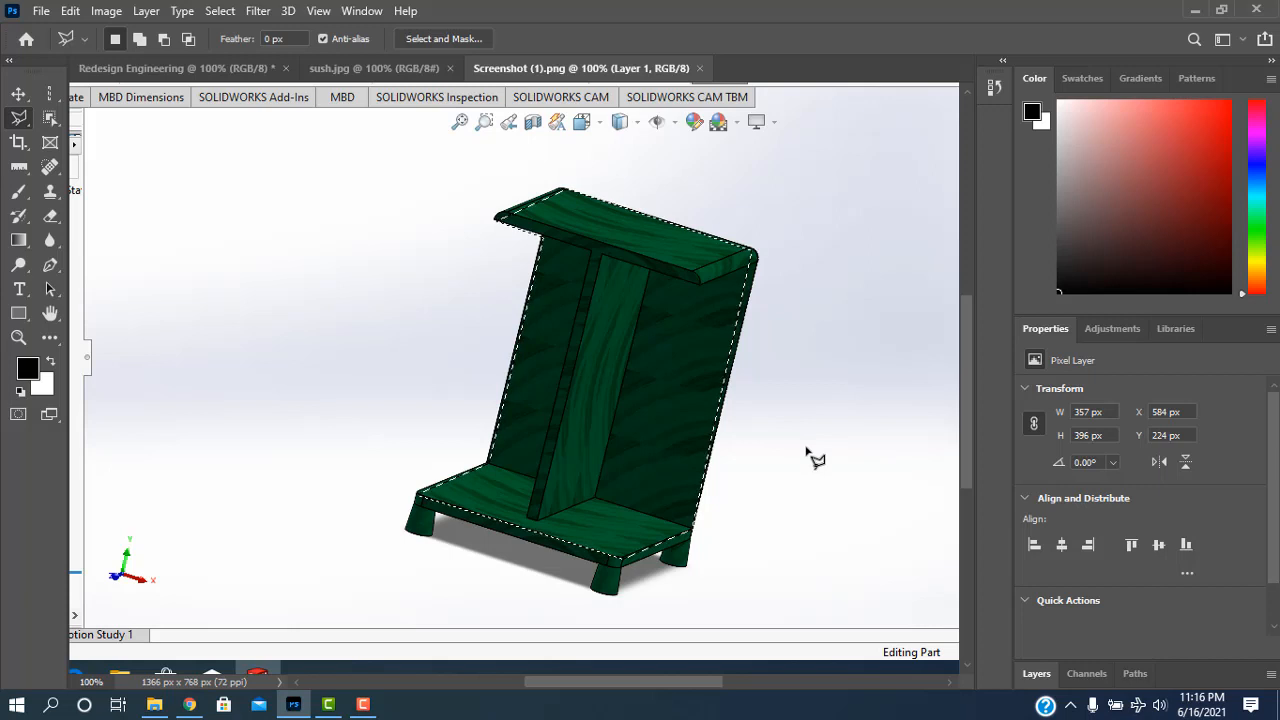
Copy the selected green part and paste it into the Redesign Engineering document
click(70, 11)
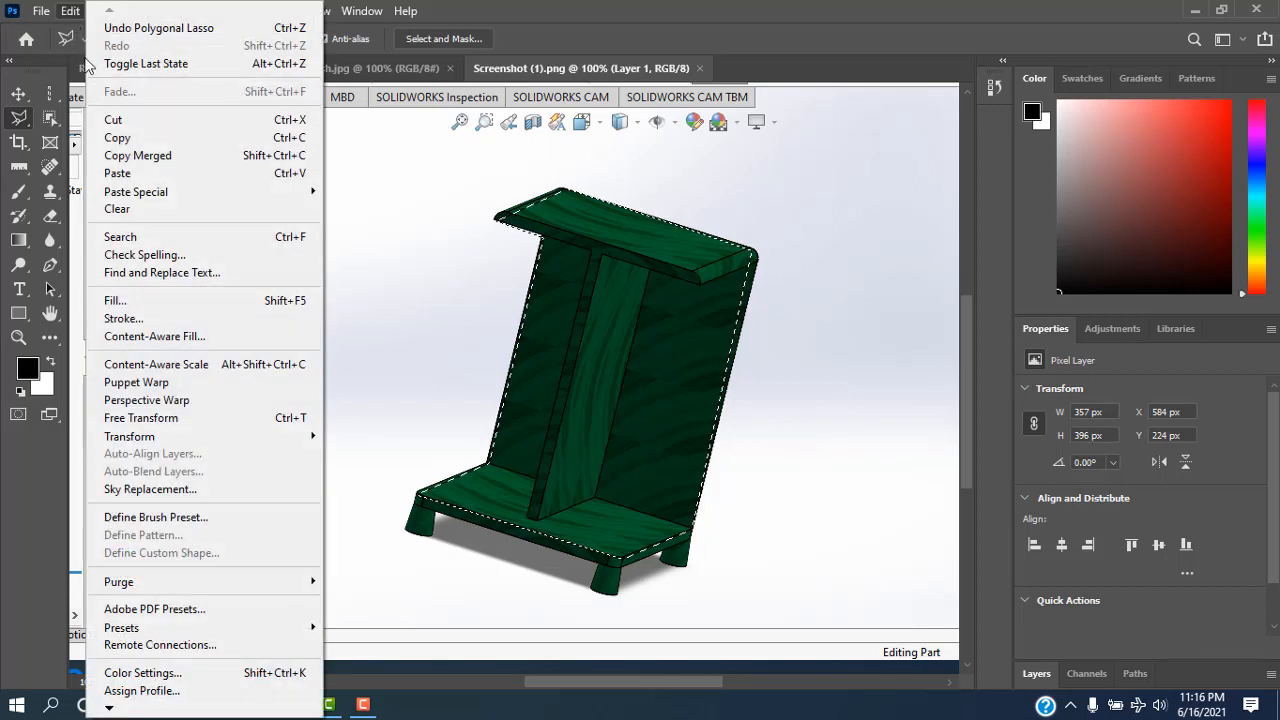
click(129, 137)
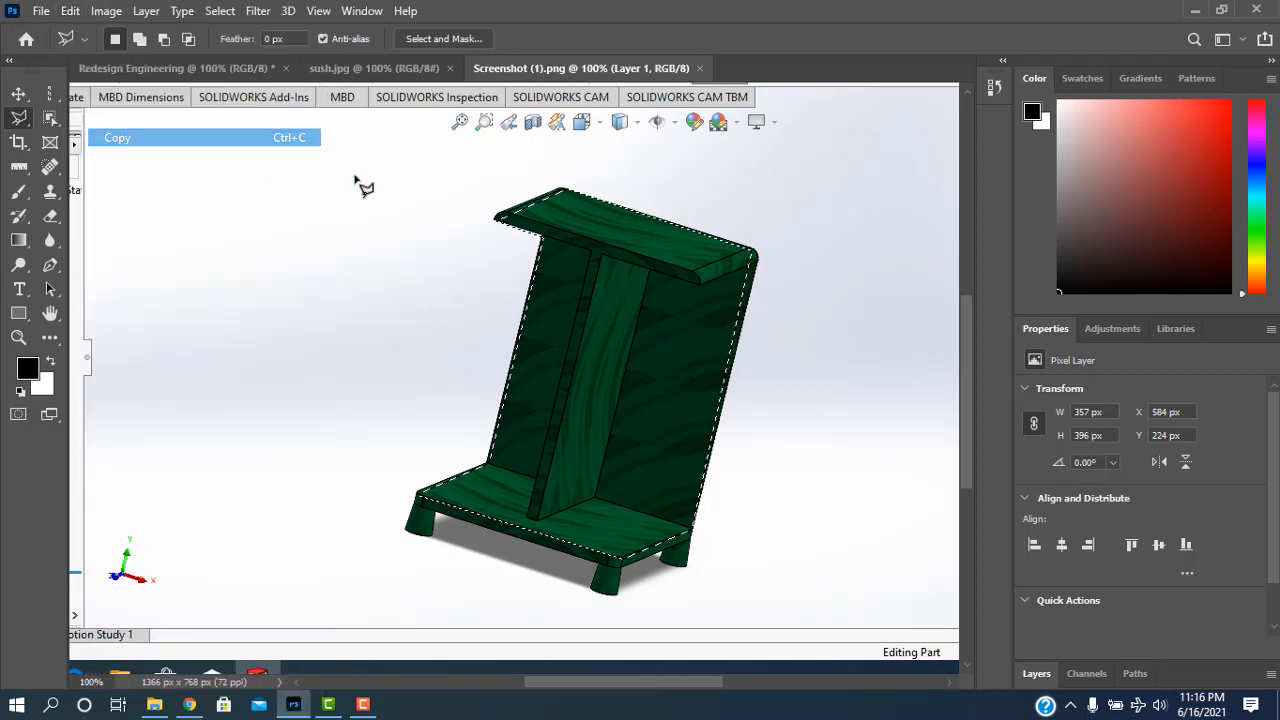
click(222, 64)
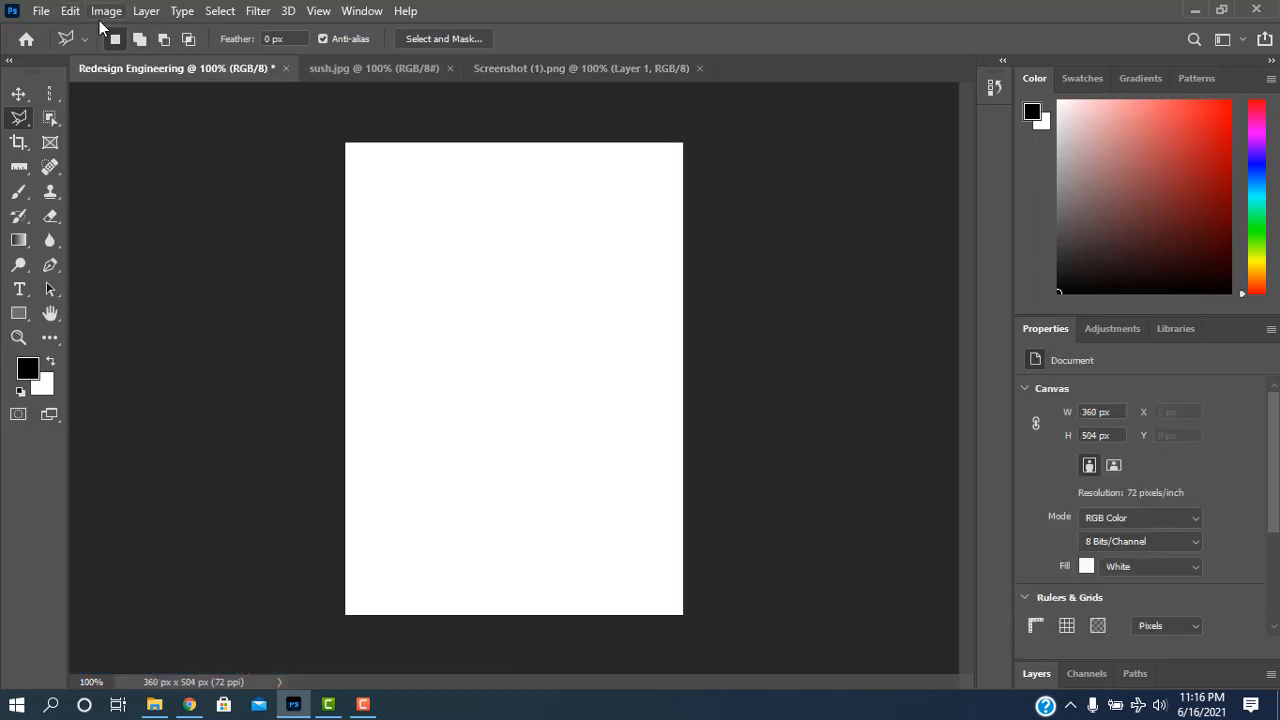
click(74, 12)
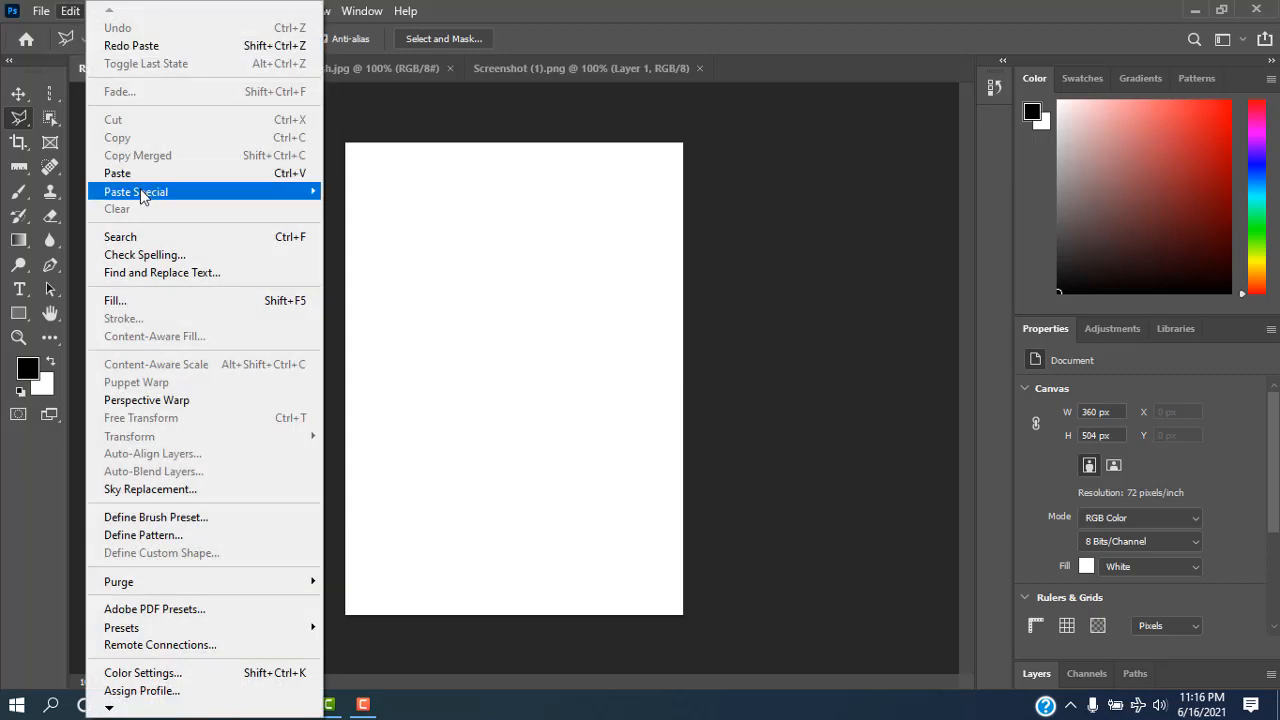
click(125, 173)
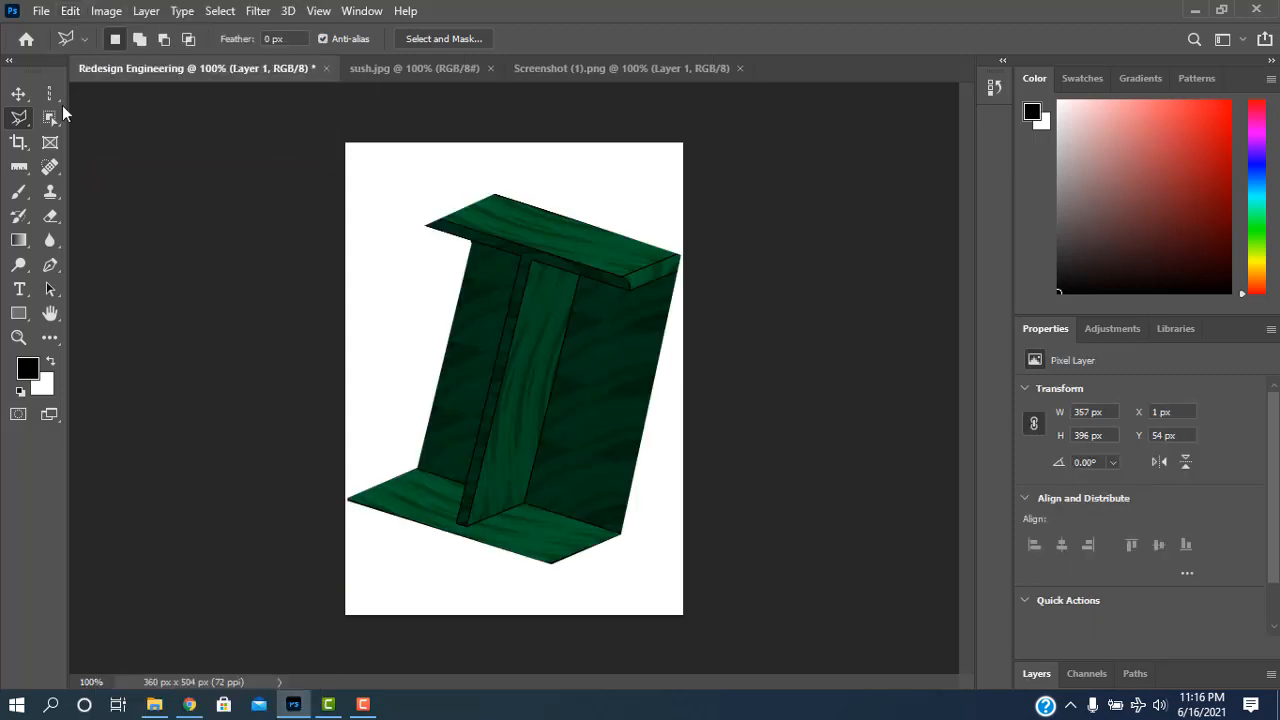
Move the pasted green part slightly to about X 0 px, Y 54 px, and close Screenshot (1).png
click(18, 93)
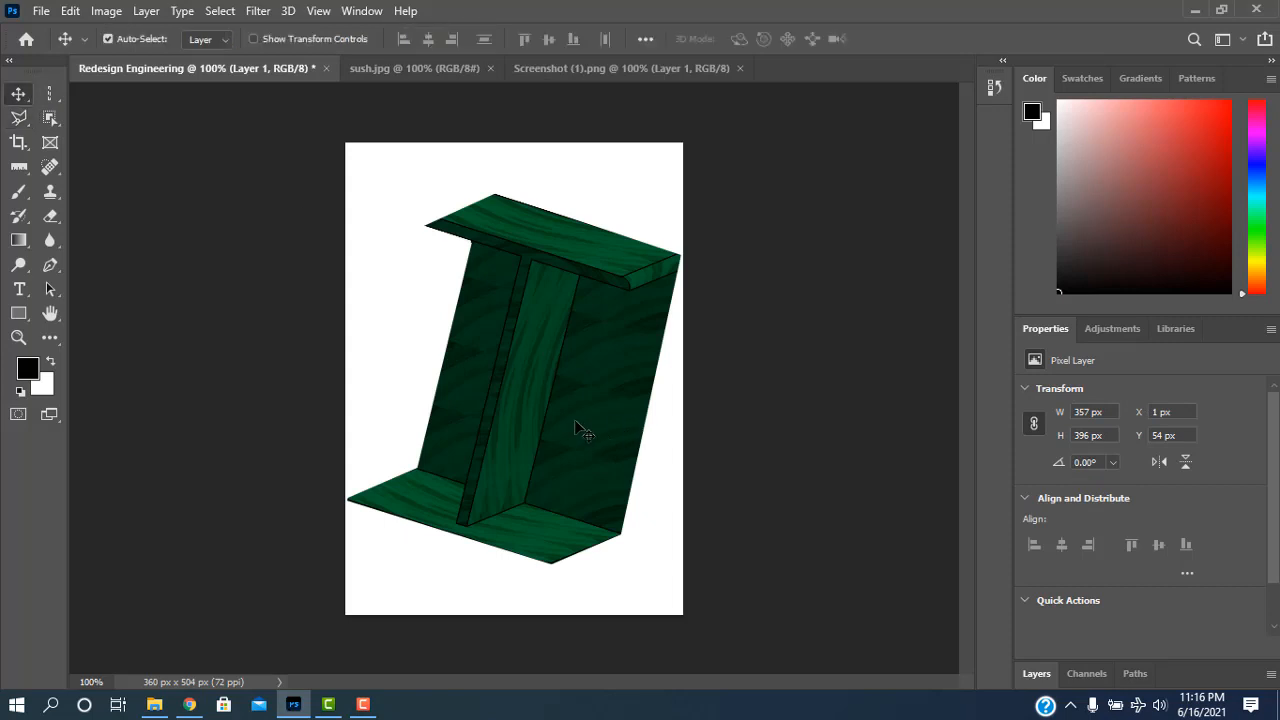
mouse_move(576, 428)
mouse_down()
mouse_move(557, 380)
mouse_move(563, 437)
mouse_move(578, 431)
mouse_up()
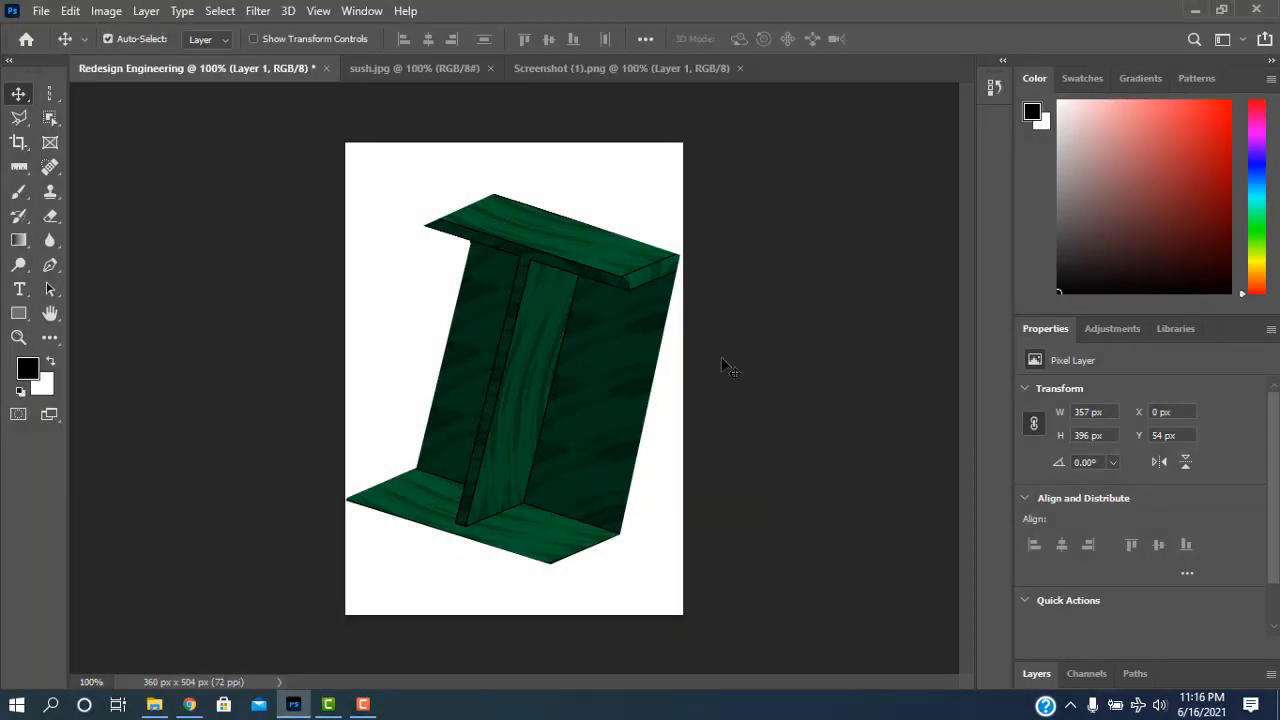
drag(462, 90, 517, 143)
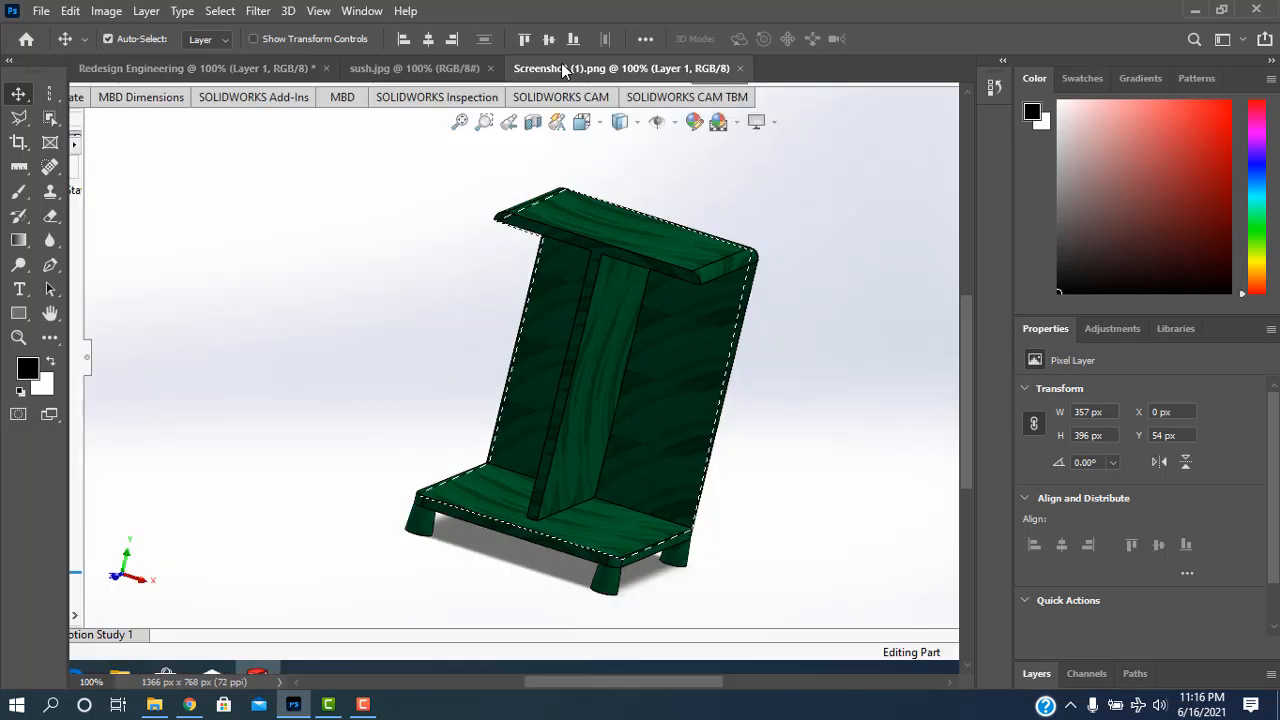
click(741, 68)
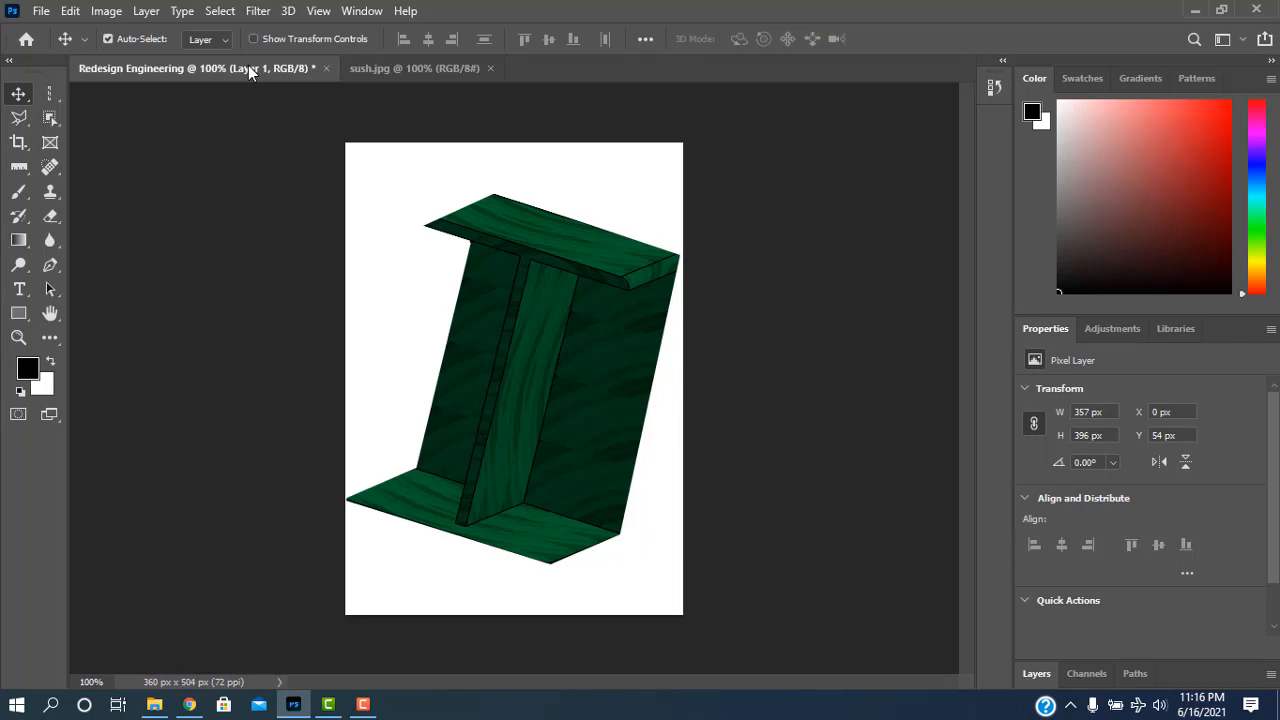
Switch to the Magnetic Lasso tool
click(18, 124)
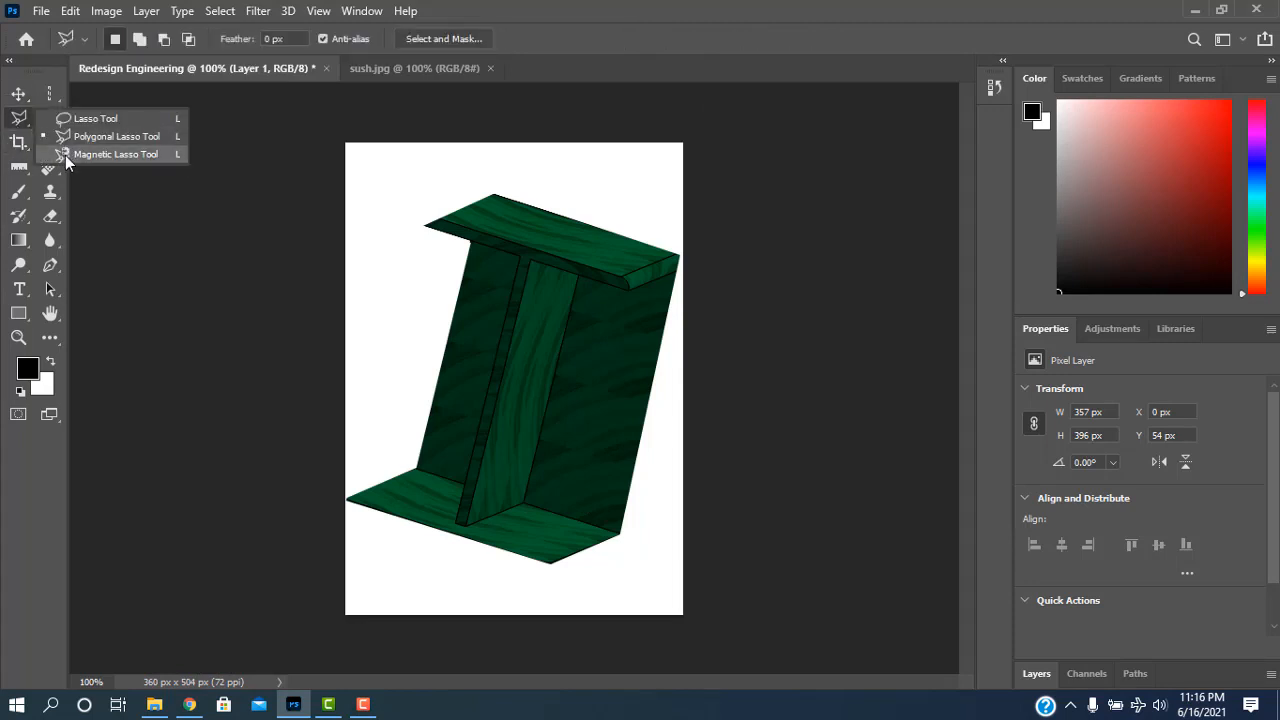
click(65, 155)
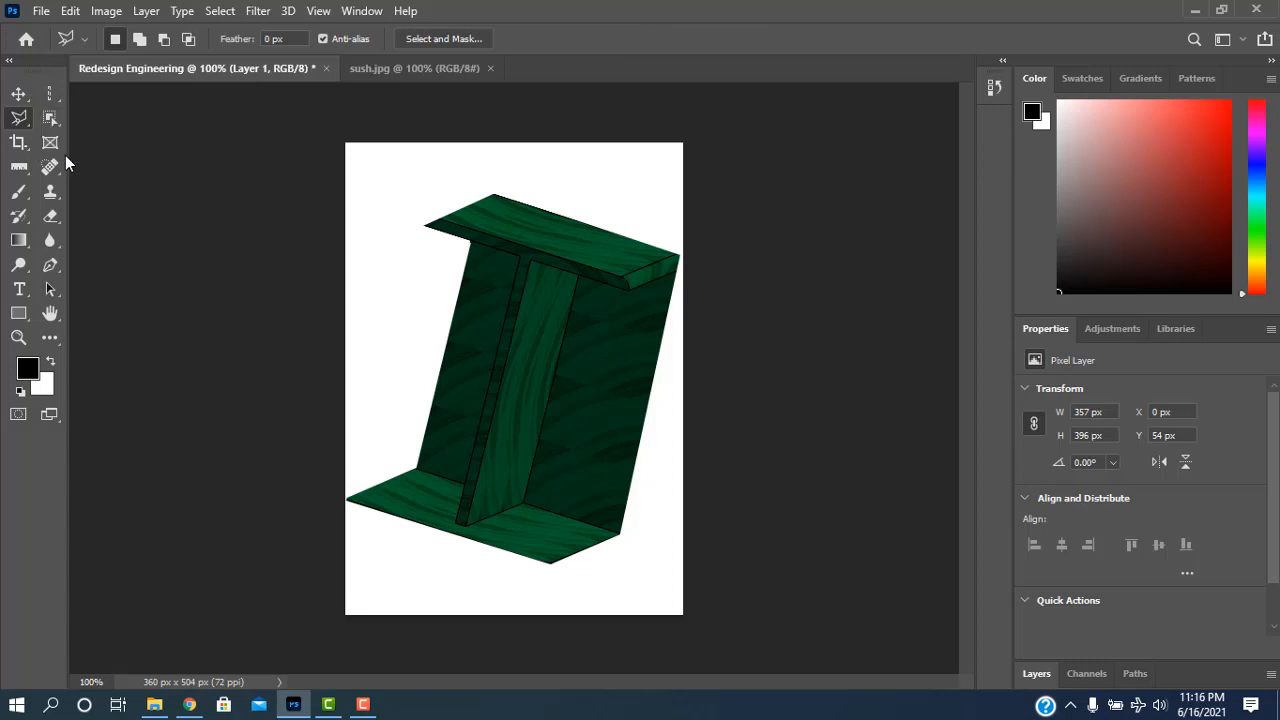
click(405, 68)
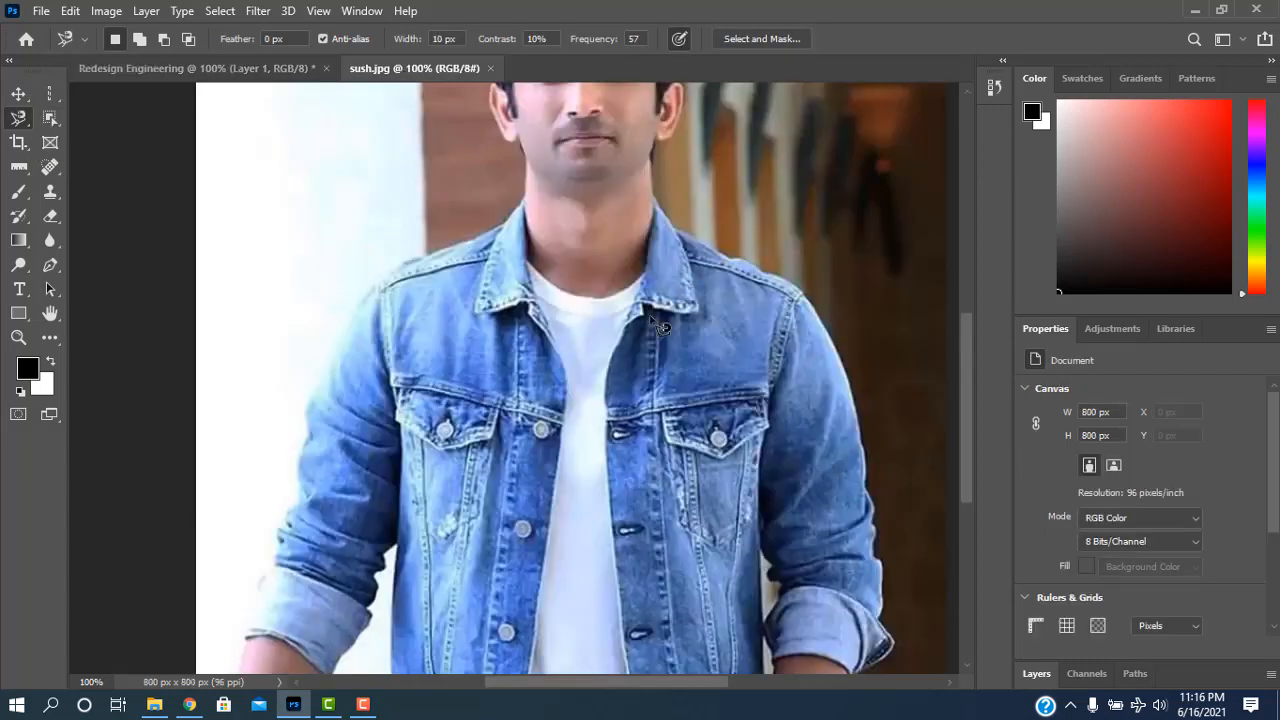
key(ctrl+minus)
key(ctrl+minus)
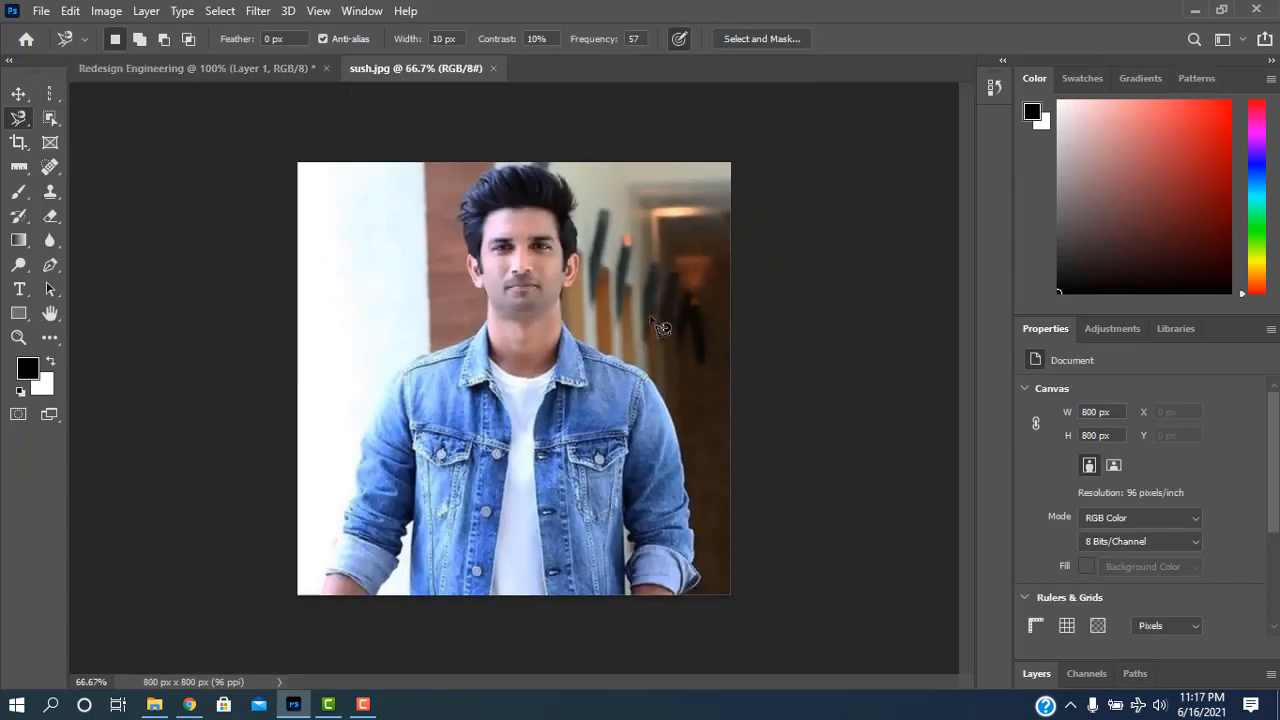
click(349, 551)
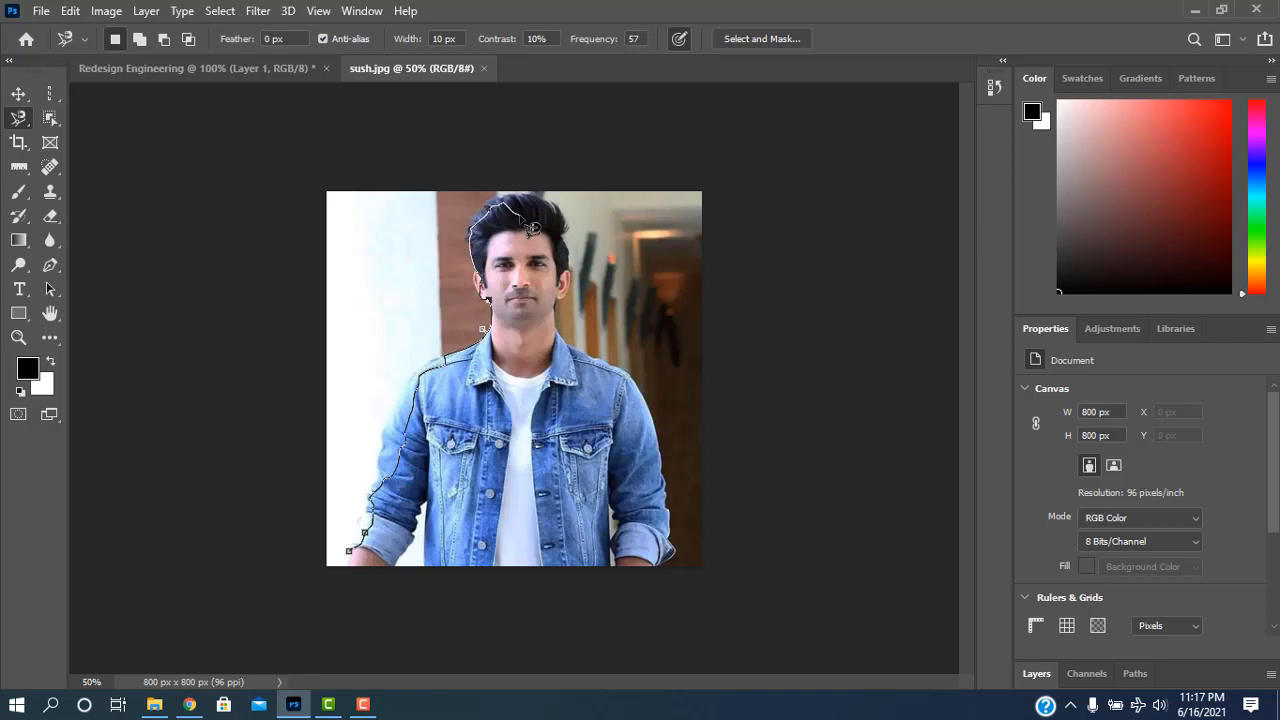
key(Escape)
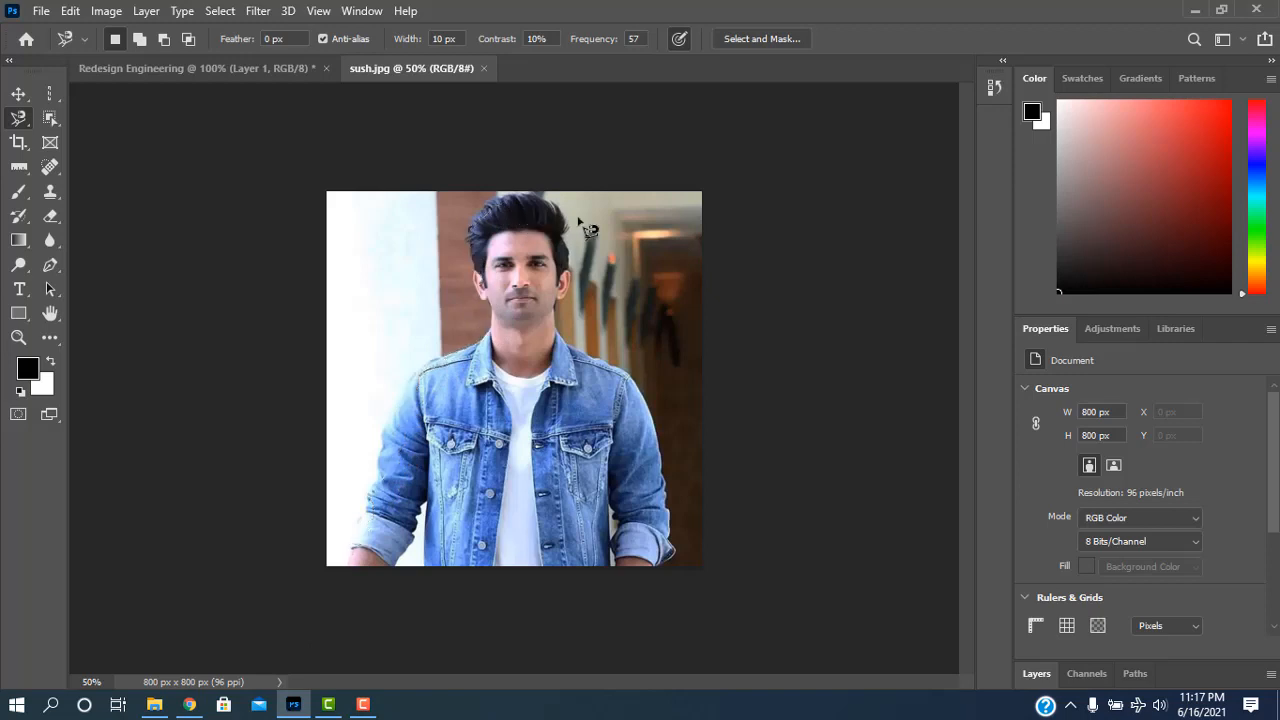
Open the image Screenshot (1).png from the Screenshots folder in Pictures again
click(40, 11)
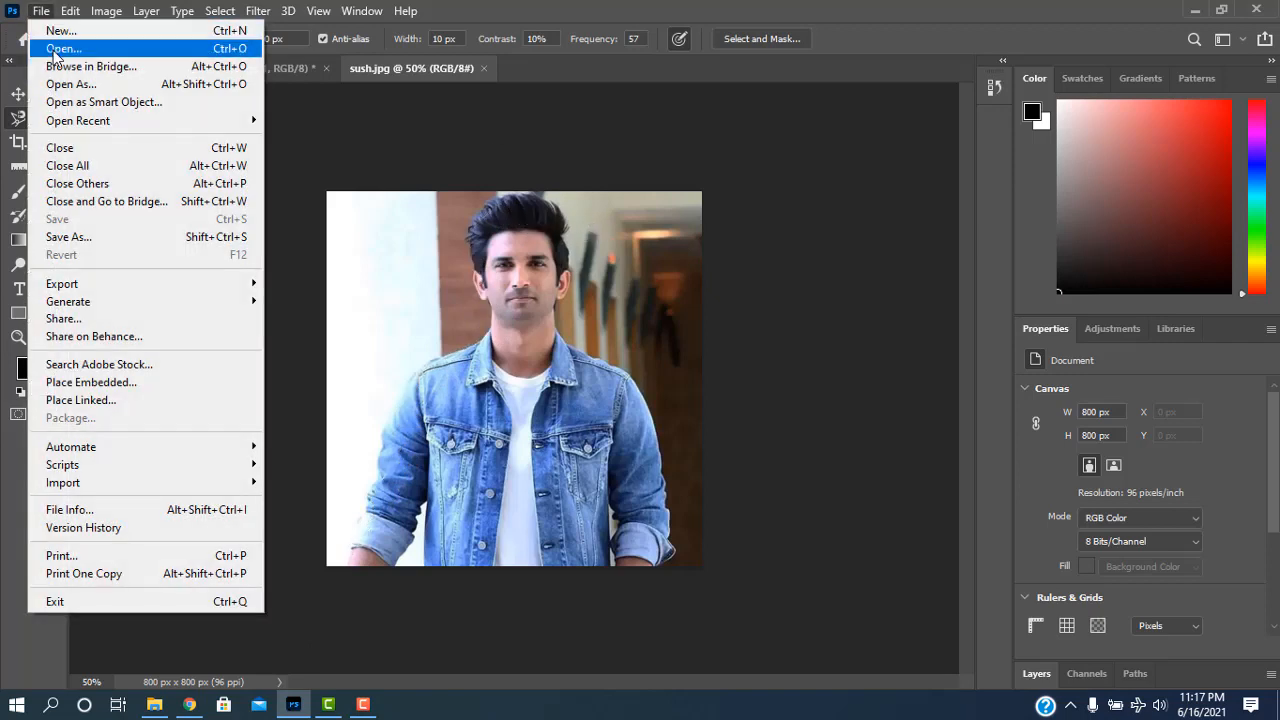
click(52, 49)
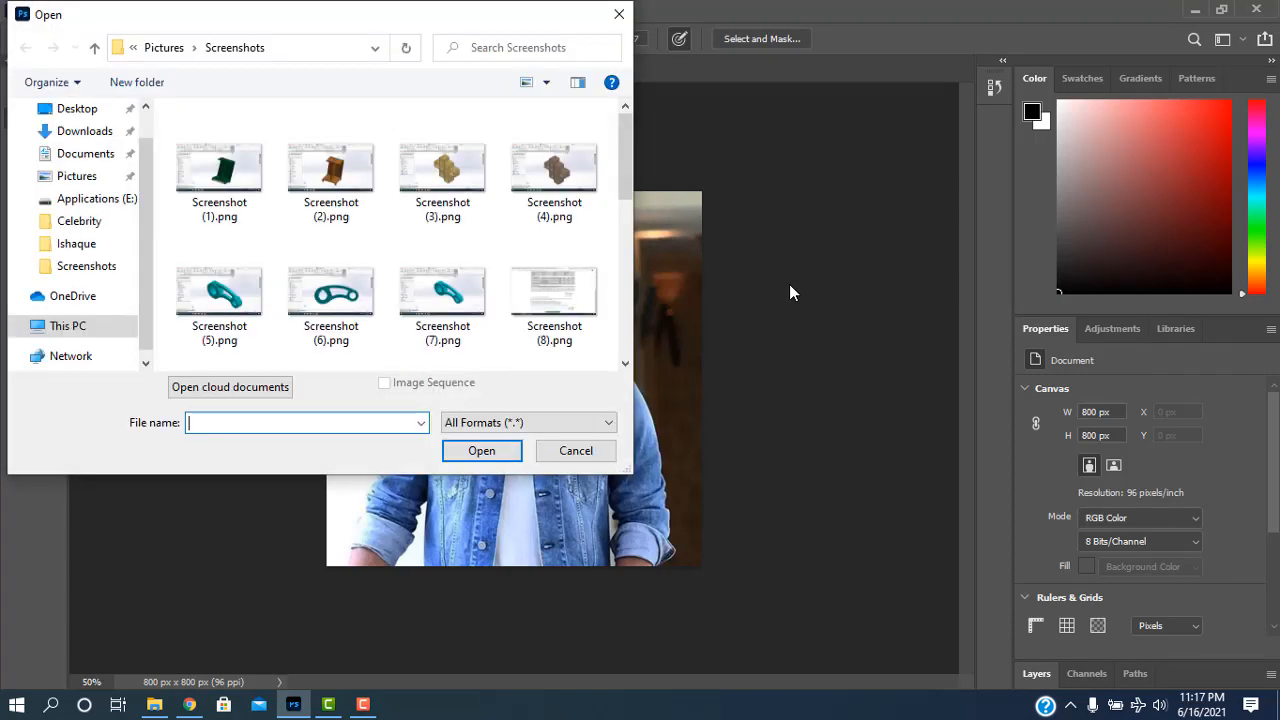
click(229, 178)
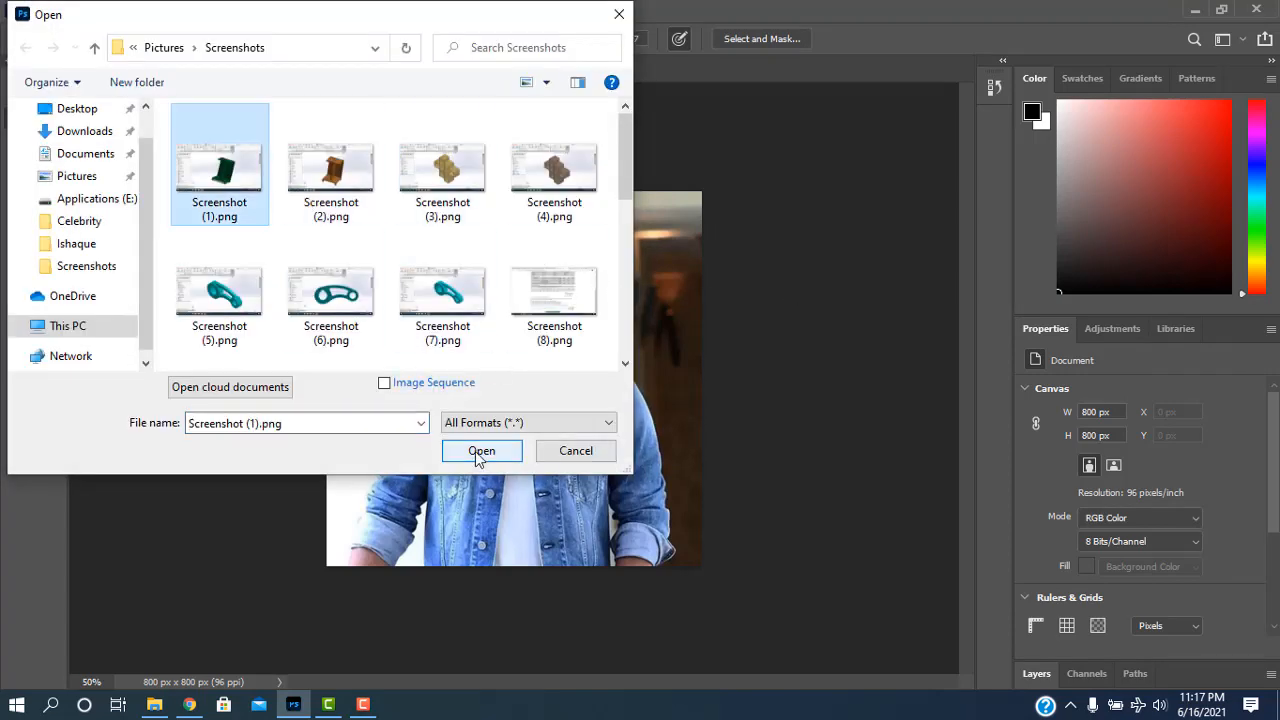
click(480, 450)
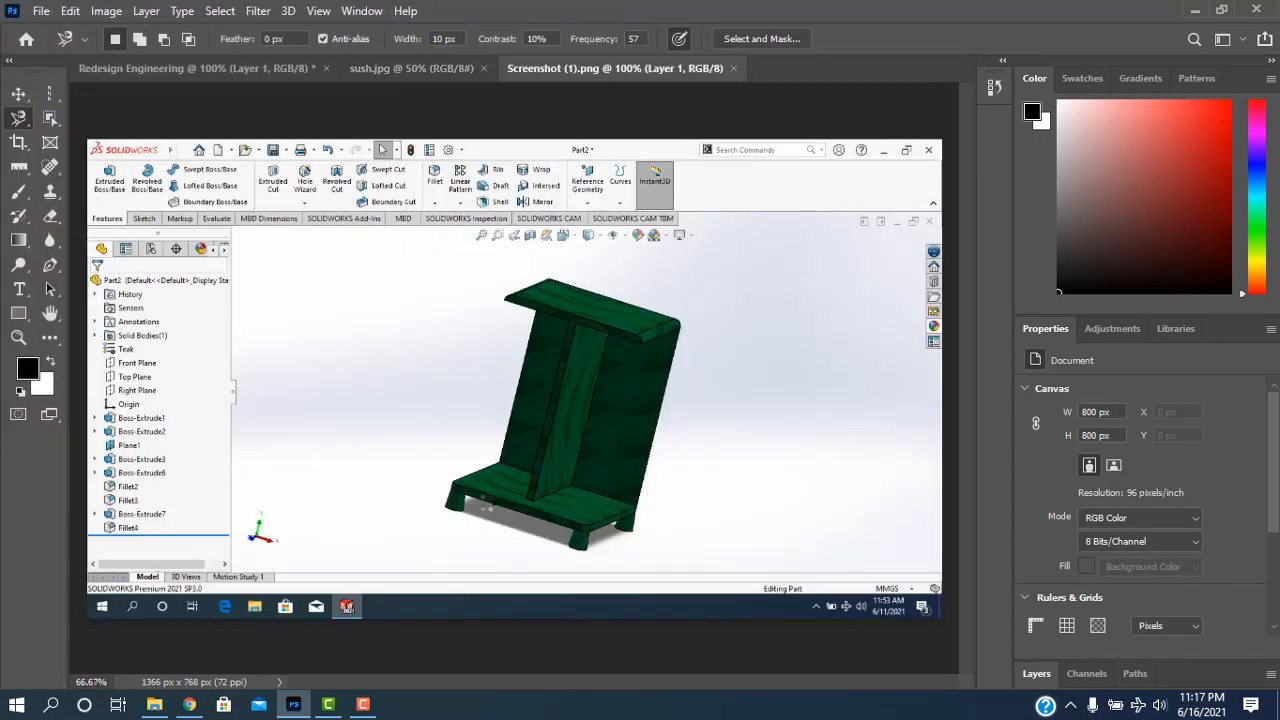
Trace a closed magnetic lasso selection around the green wooden part including its feet, removing the stray anchor points beside its outer edge
click(455, 485)
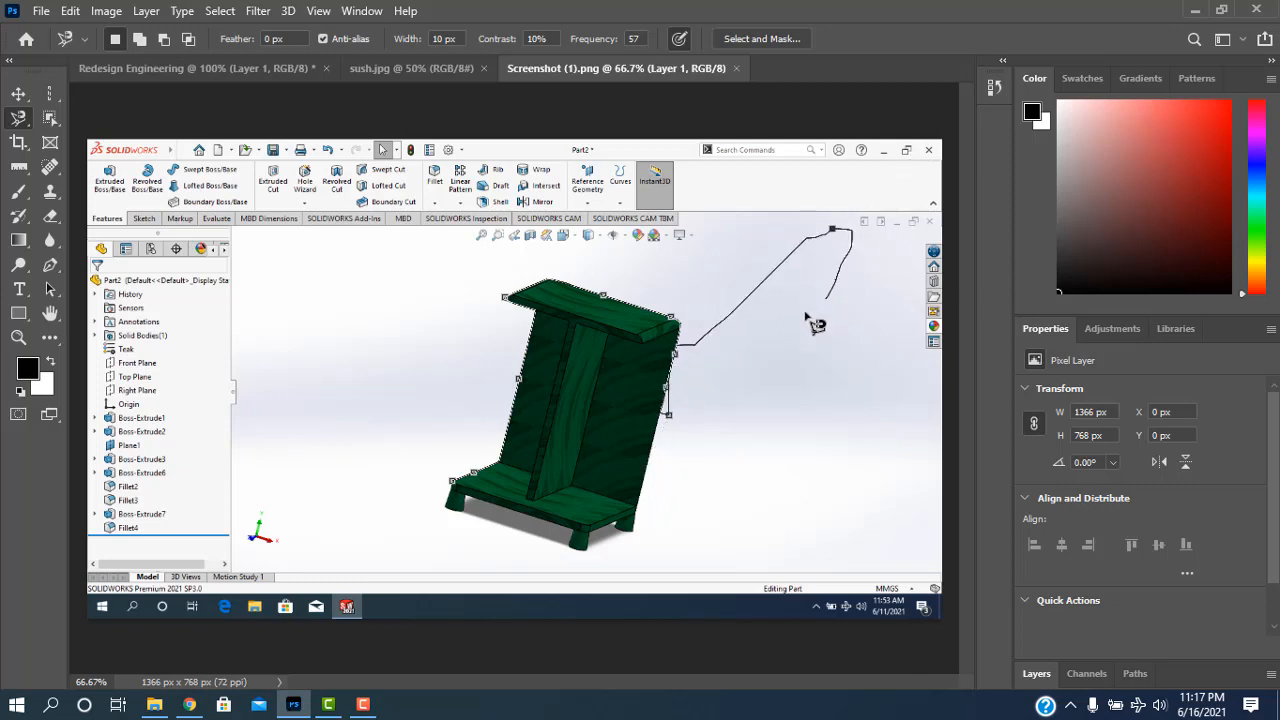
key(BackSpace)
key(BackSpace)
key(BackSpace)
key(BackSpace)
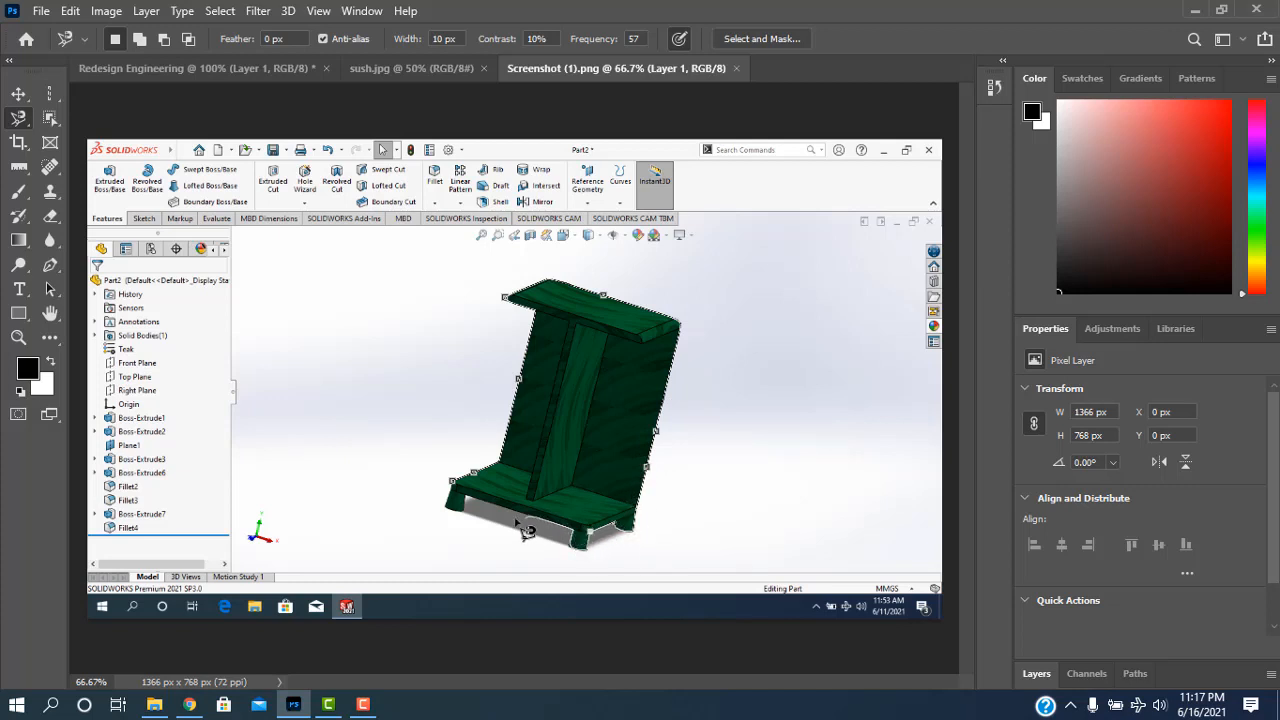
click(462, 486)
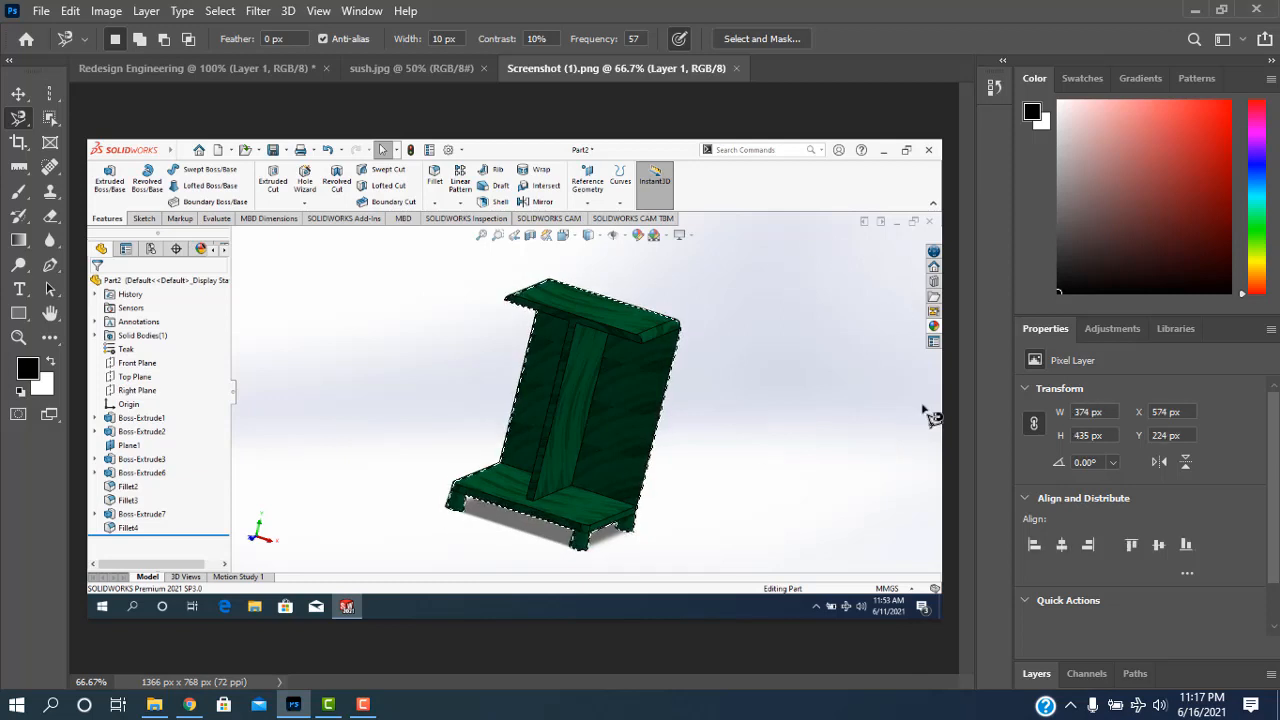
Try pasting the selected green part with feet over the existing cutout in the Redesign Engineering document, and undo the paste
mouse_move(452, 136)
mouse_down()
mouse_move(384, 78)
mouse_move(266, 72)
mouse_move(388, 138)
mouse_move(516, 250)
mouse_up()
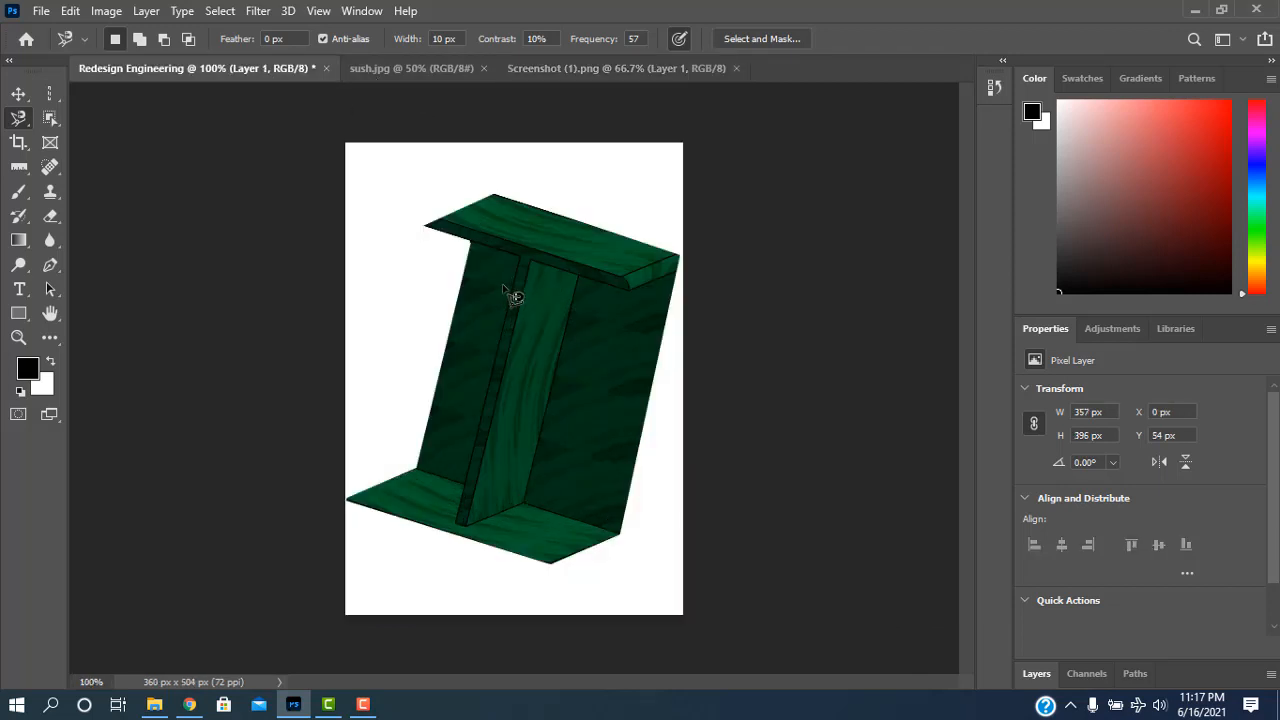
click(18, 93)
drag(501, 333, 569, 290)
key(ctrl)
key(ctrl+z)
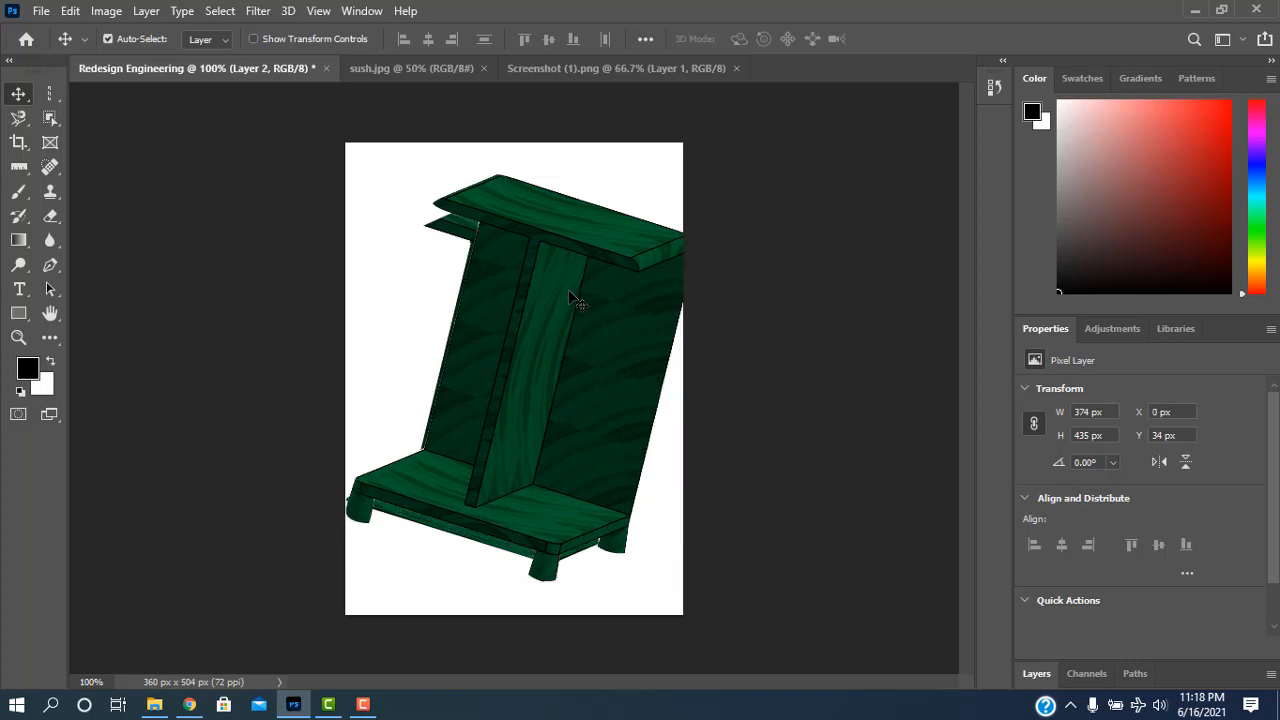
key(ctrl+z)
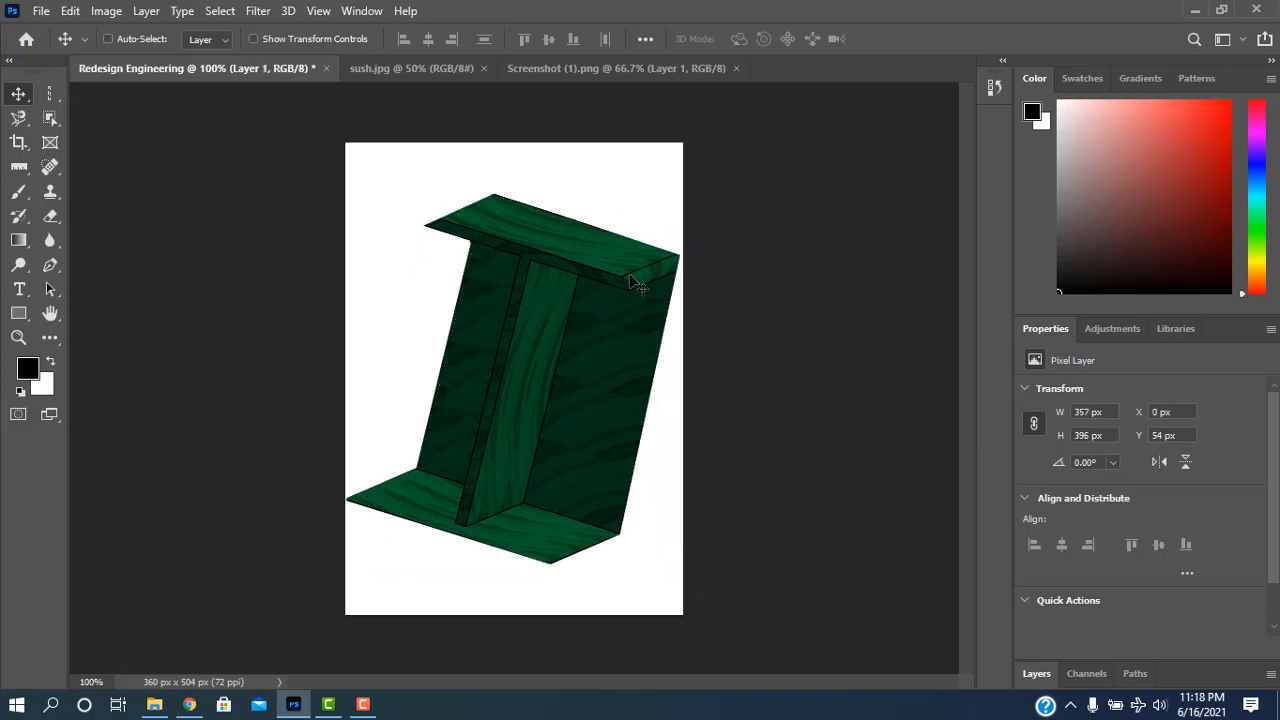
Create a new blank document 5 inches wide and 7 inches high
click(41, 11)
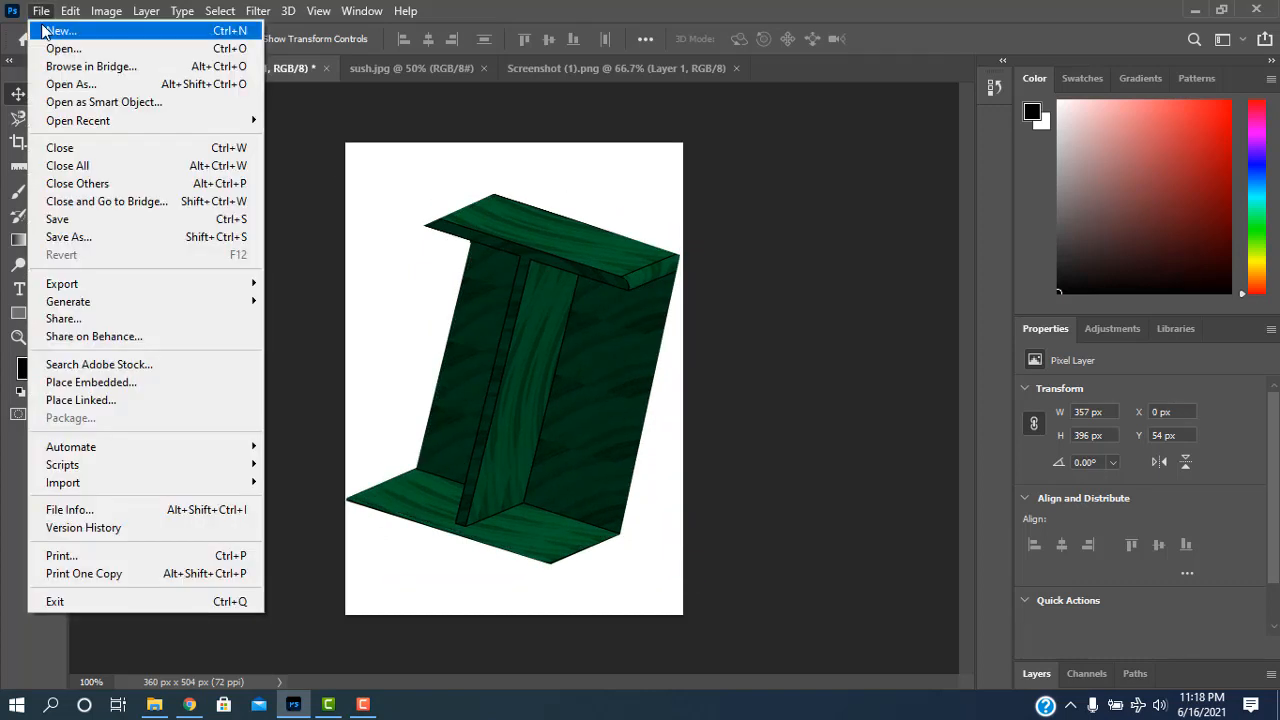
click(45, 26)
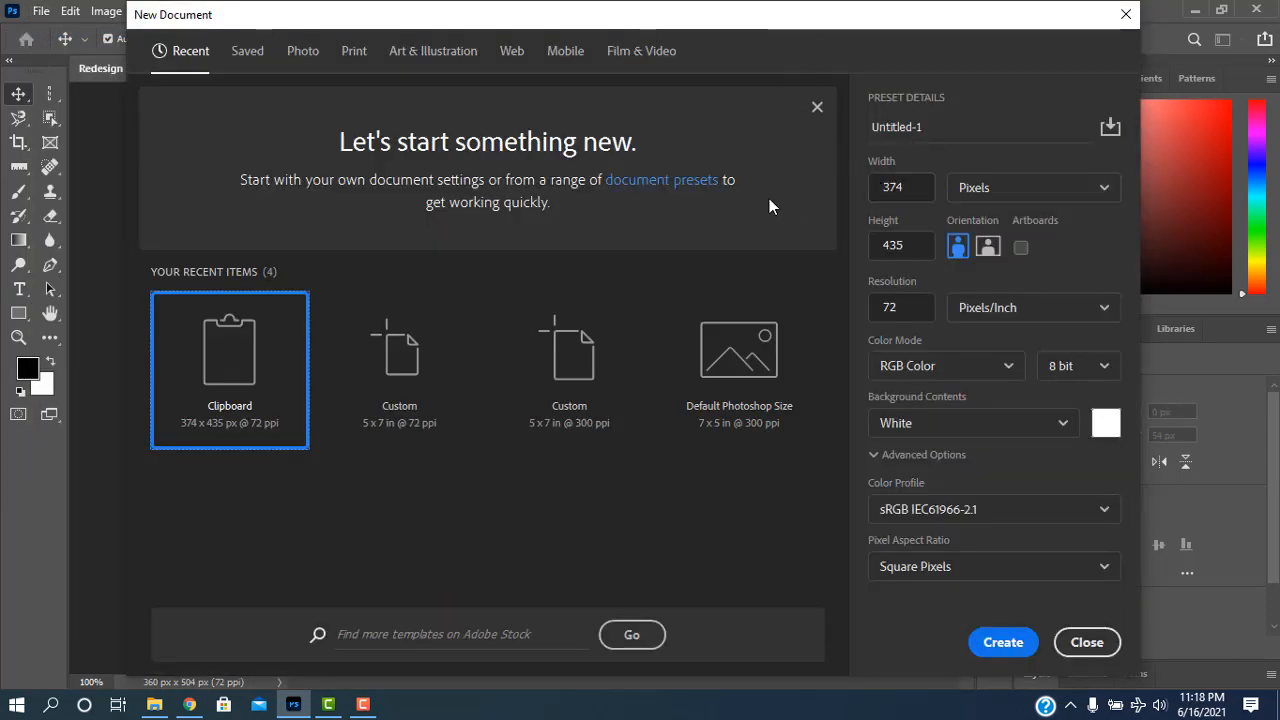
click(884, 187)
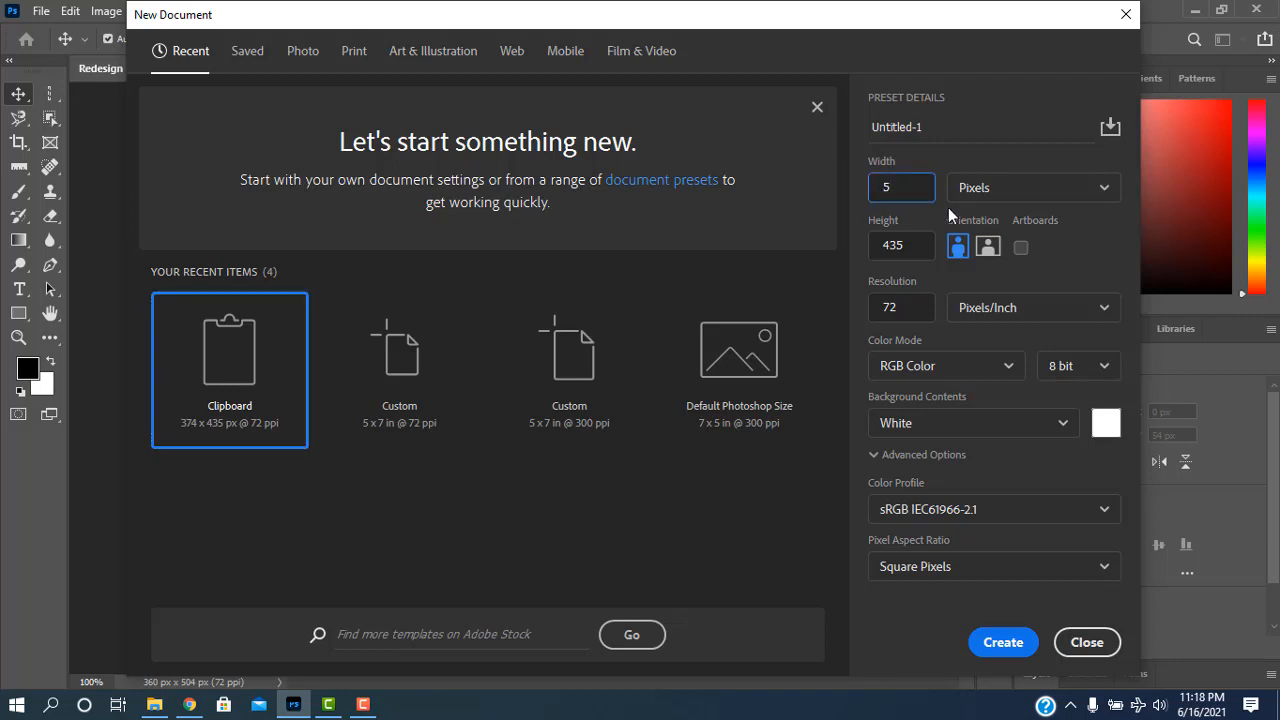
click(1030, 187)
click(1060, 252)
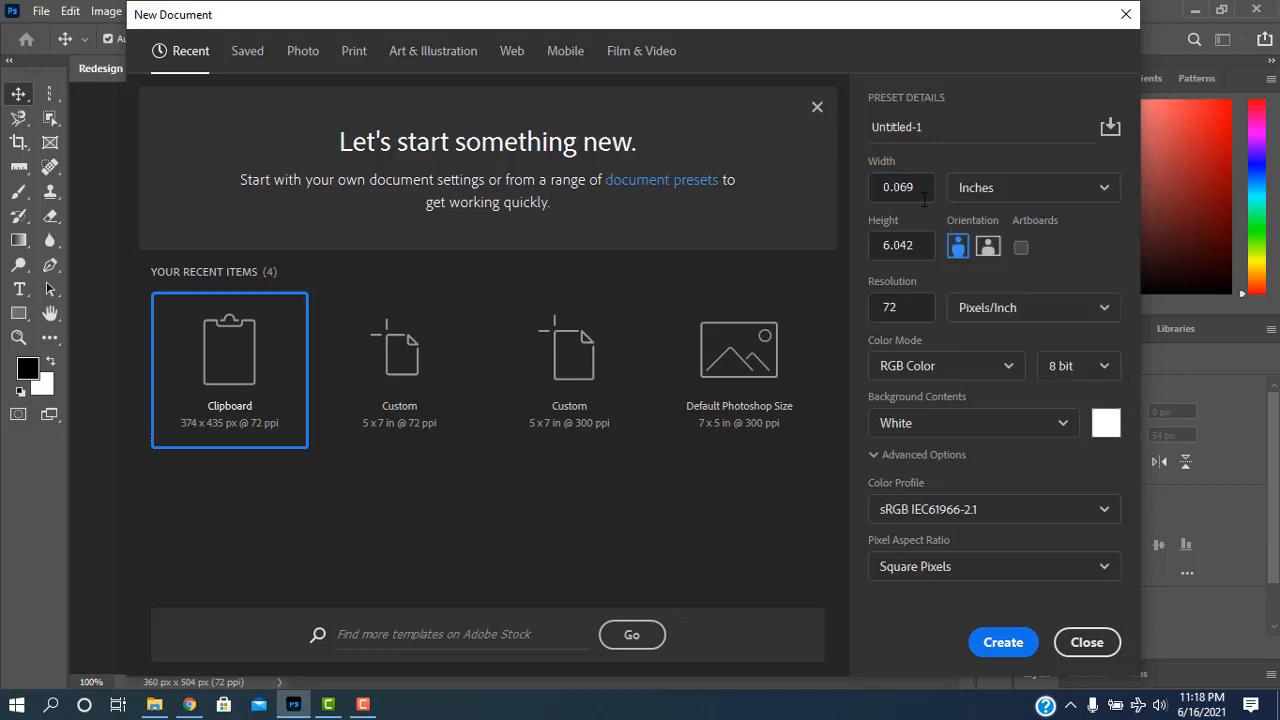
click(882, 189)
click(918, 245)
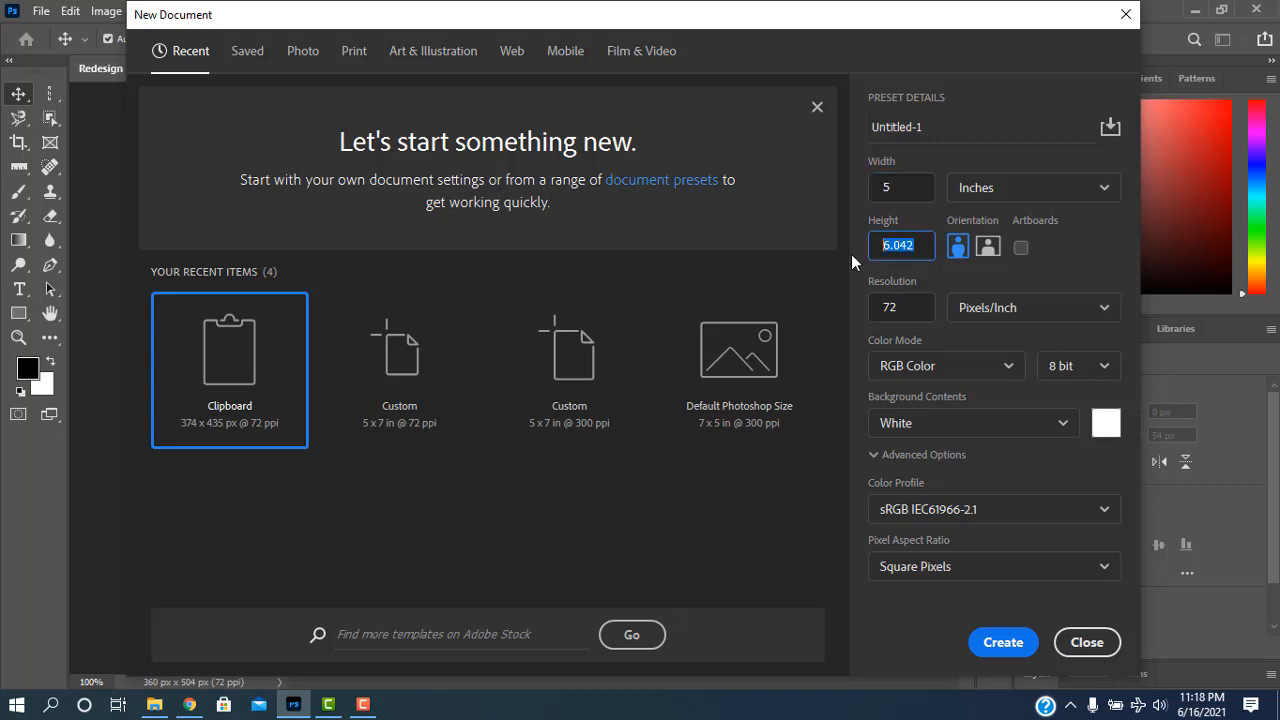
text(7)
click(1003, 643)
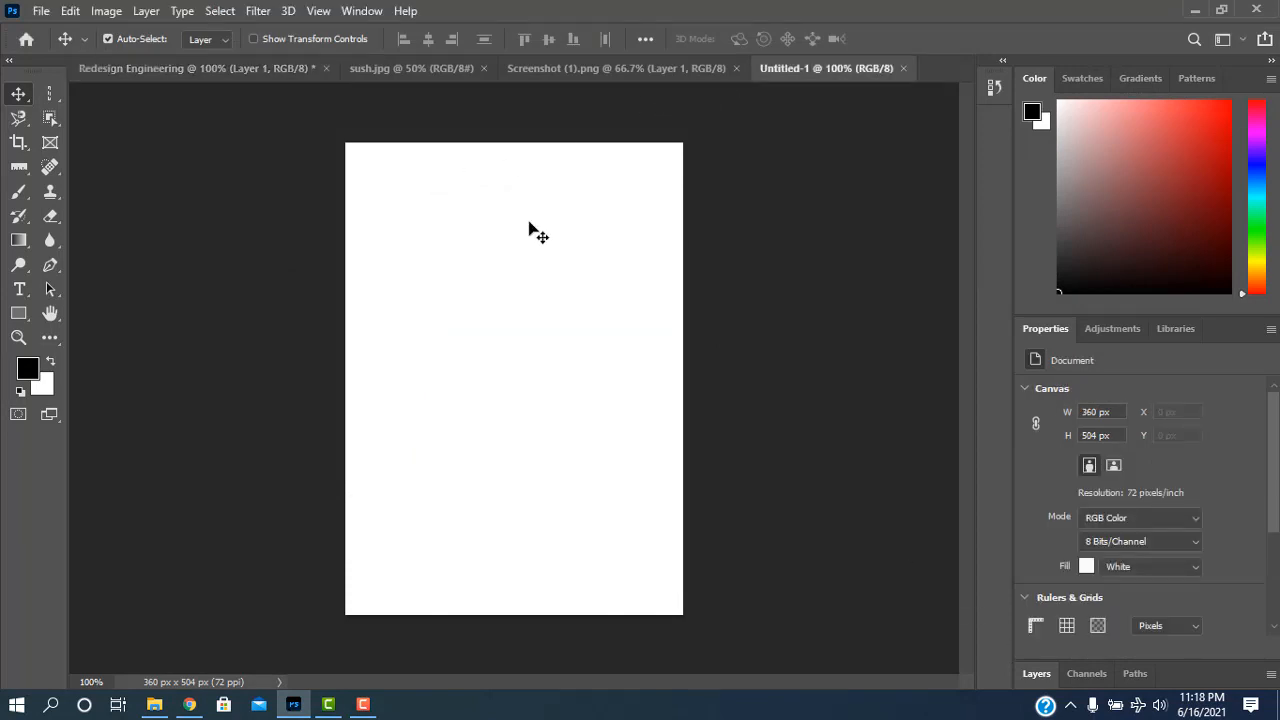
Paste the copied green part into the new document and move it to about X -14 px, Y 26 px
key(ctrl+v)
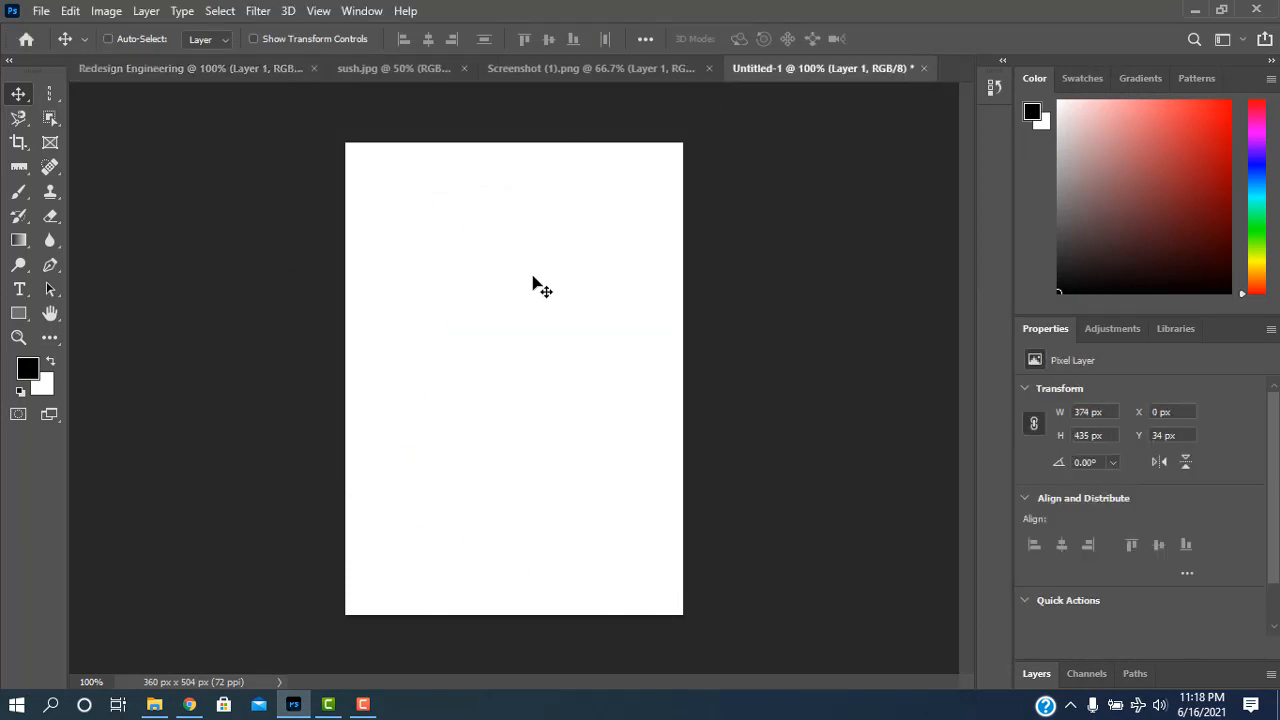
mouse_move(567, 334)
mouse_down()
mouse_move(540, 330)
mouse_move(512, 377)
mouse_move(558, 526)
mouse_move(575, 324)
mouse_move(550, 336)
mouse_up()
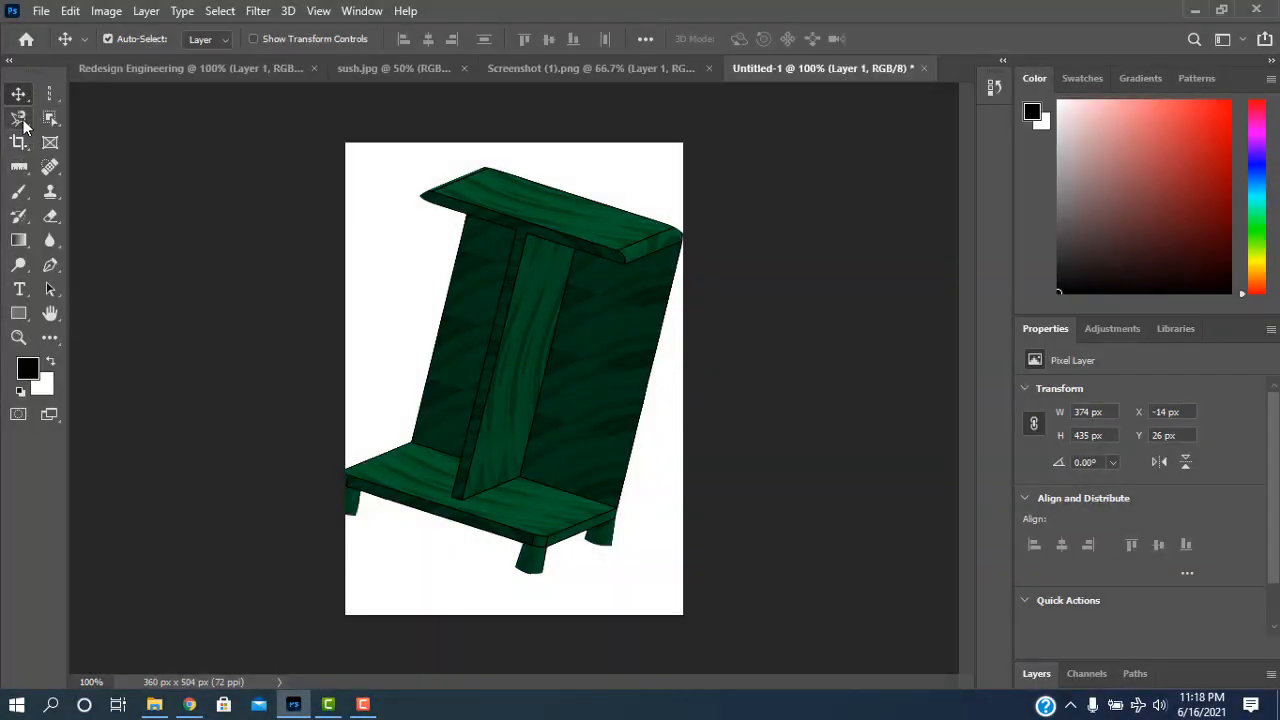
click(20, 119)
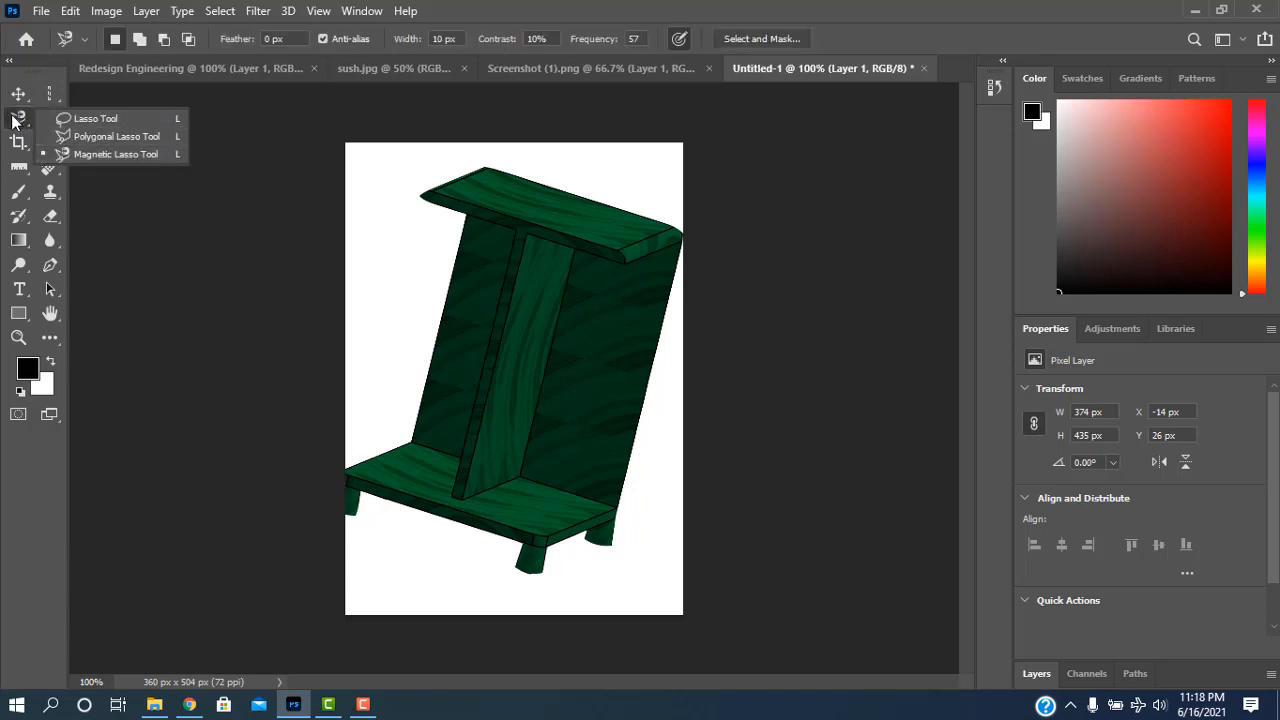
click(13, 121)
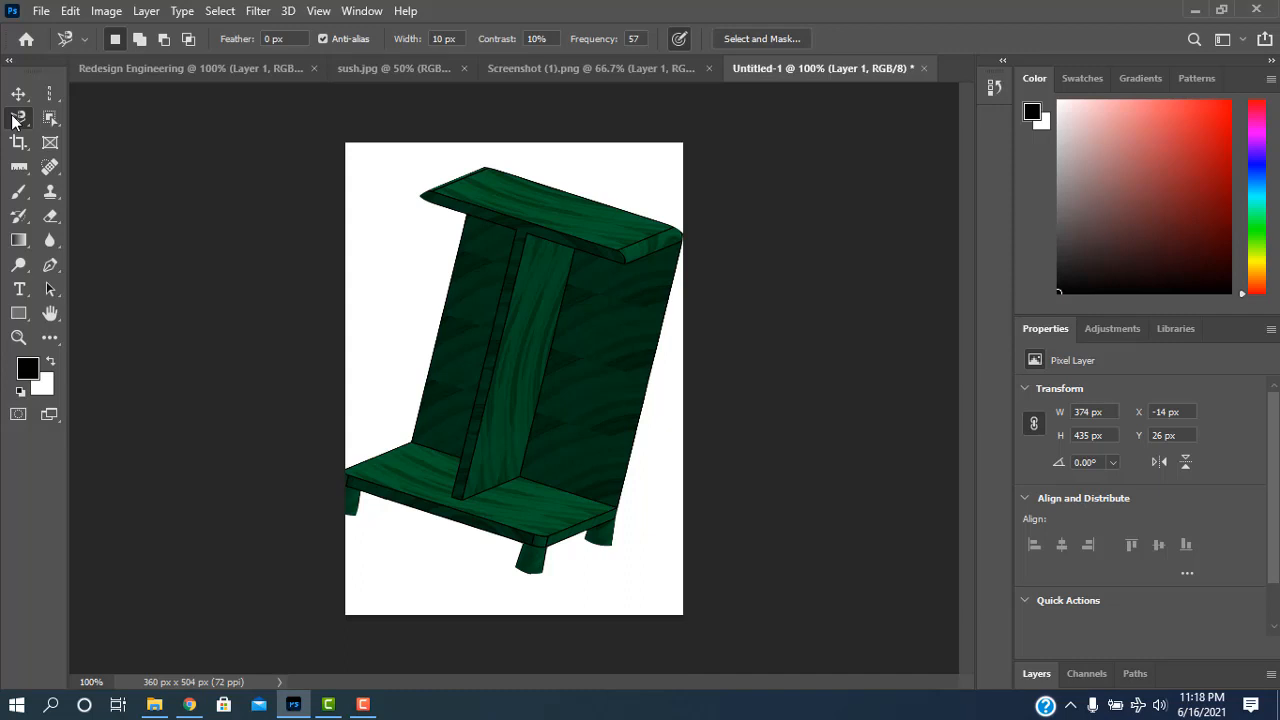